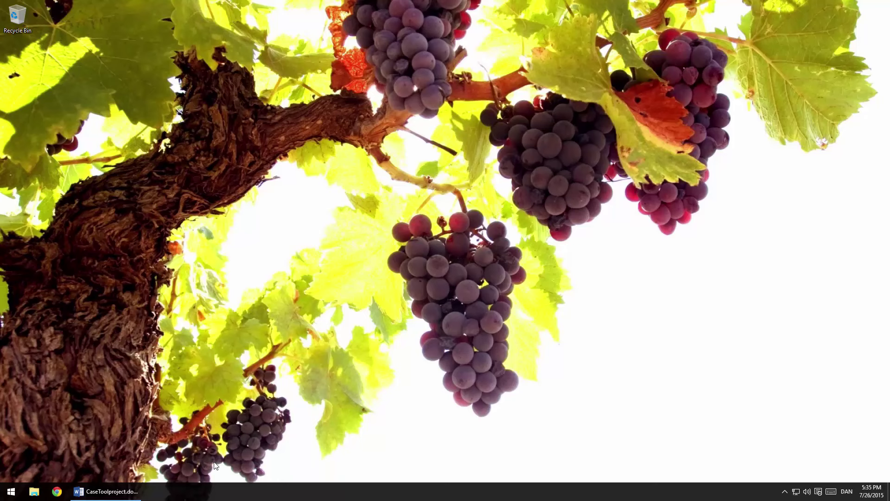
Step: Bring CaseToolproject.doc to the front and open the Save page of Word Options
click(106, 491)
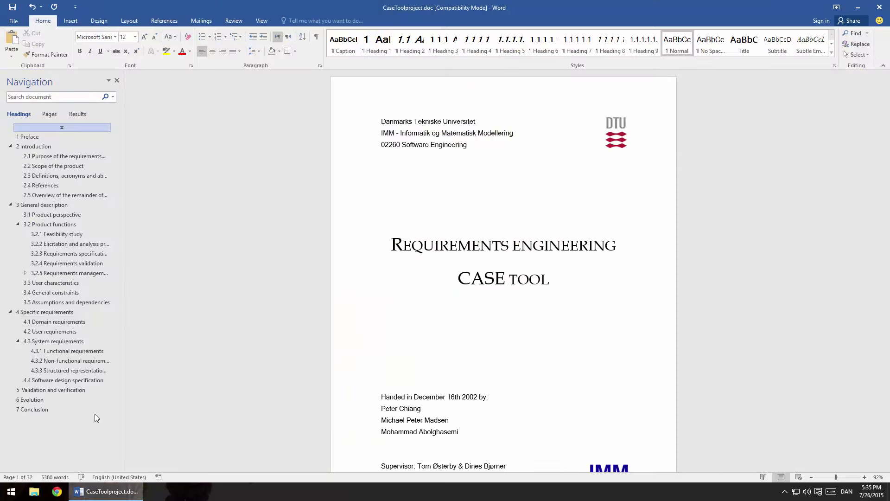
click(18, 23)
click(29, 229)
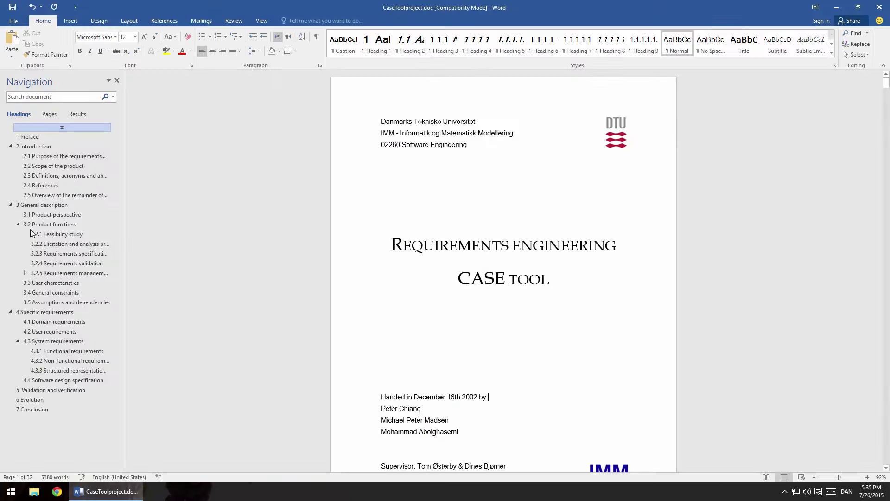
click(224, 144)
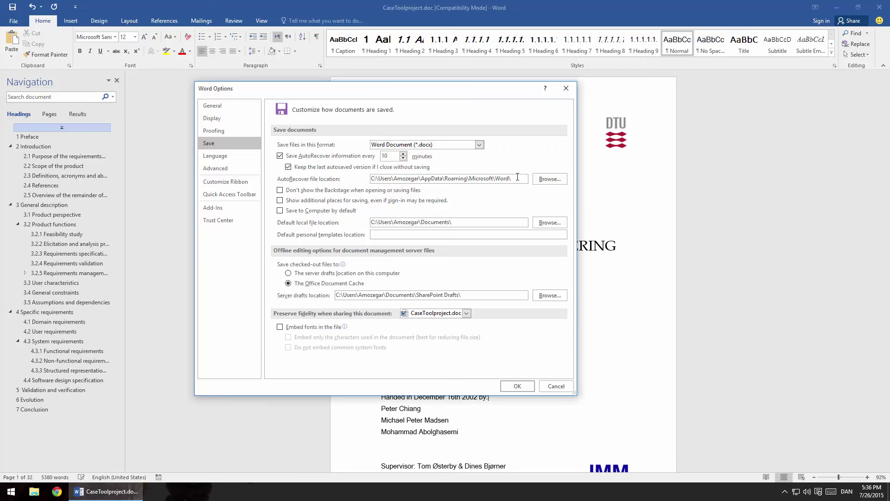
Step: Inspect the AutoRecover, default local and server drafts file location paths, then close Options
drag(517, 178, 345, 174)
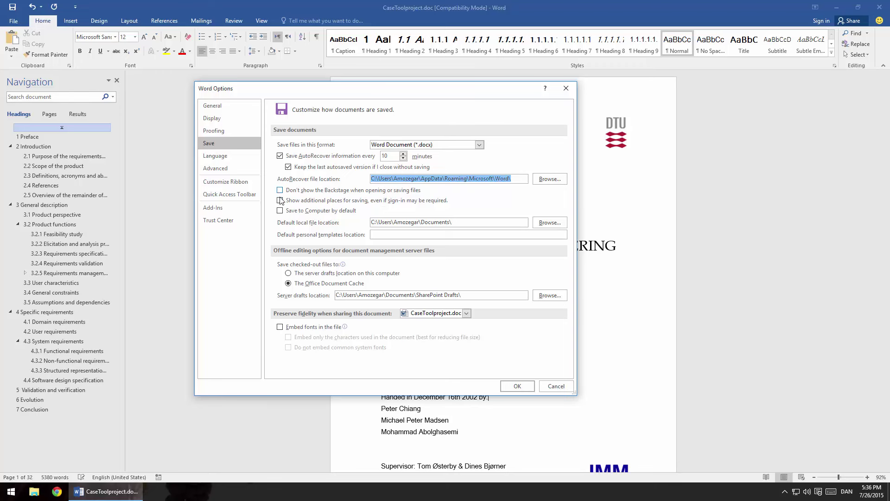
drag(466, 223, 369, 225)
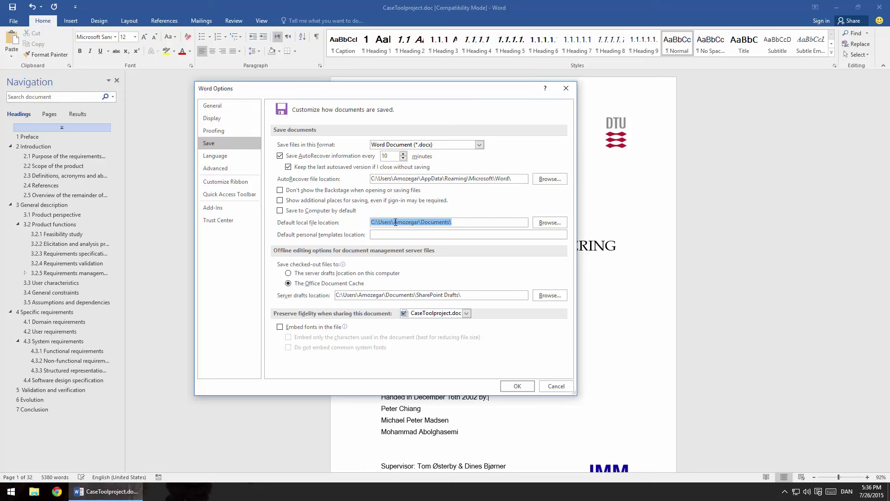
drag(394, 222, 418, 221)
drag(421, 223, 422, 222)
drag(479, 294, 329, 296)
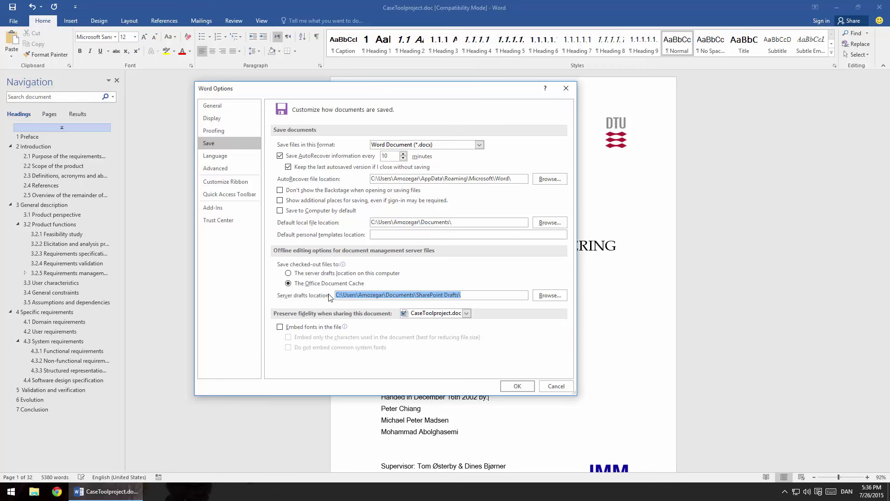
click(516, 386)
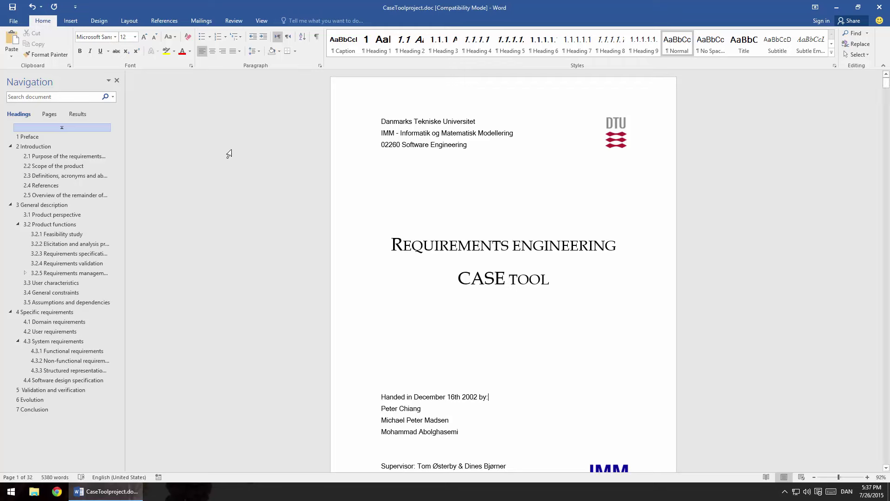
click(14, 21)
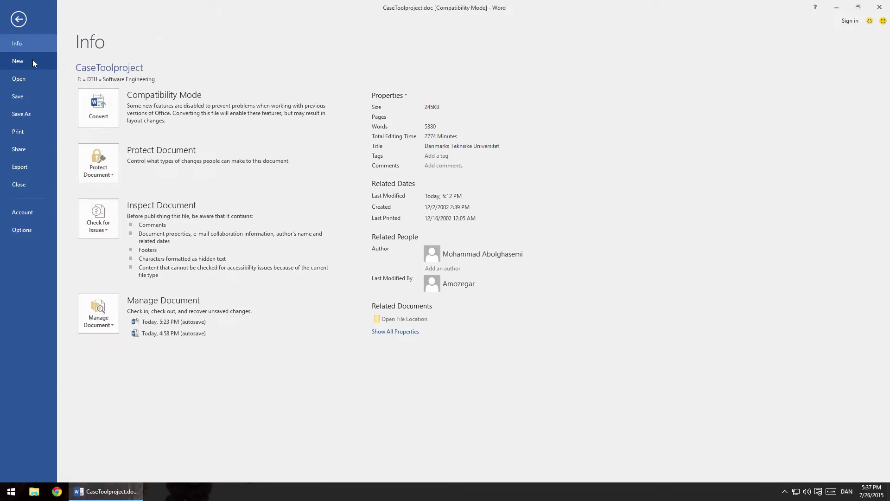
click(32, 60)
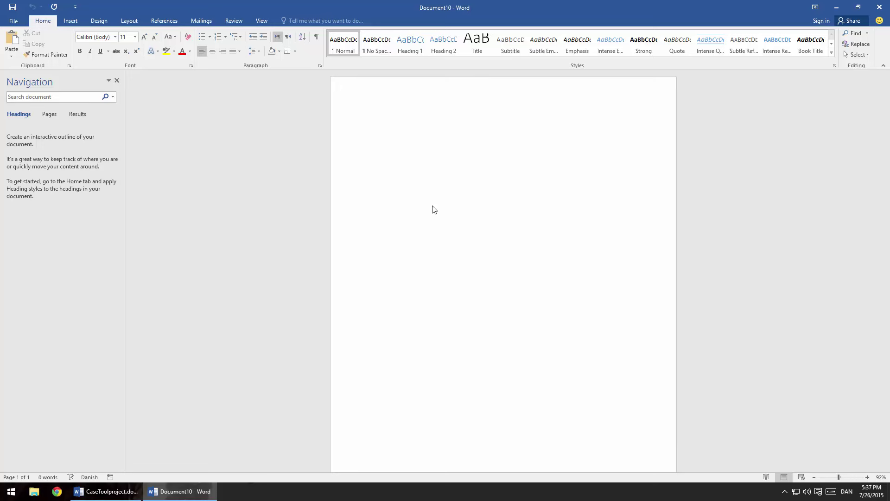
key(alt+Tab)
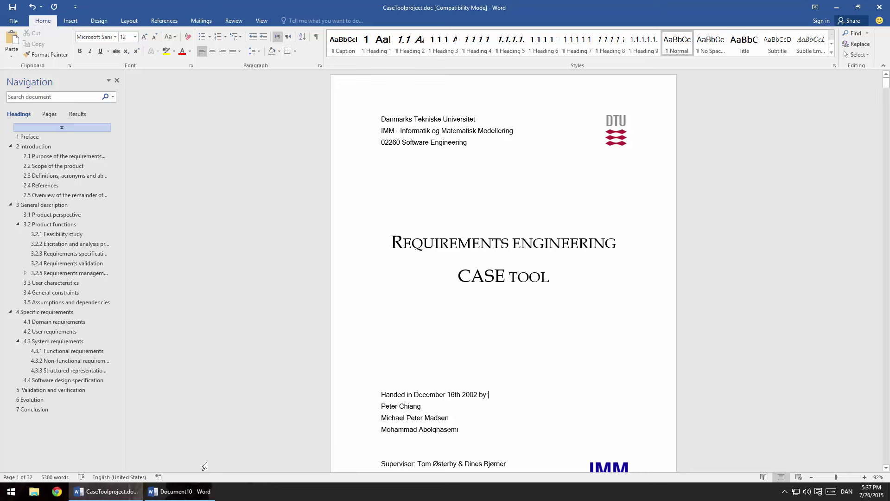
click(184, 491)
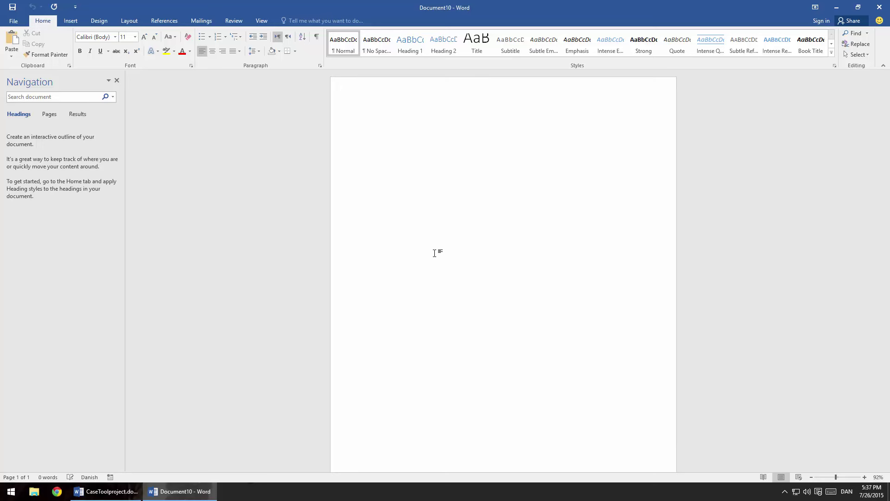
click(109, 490)
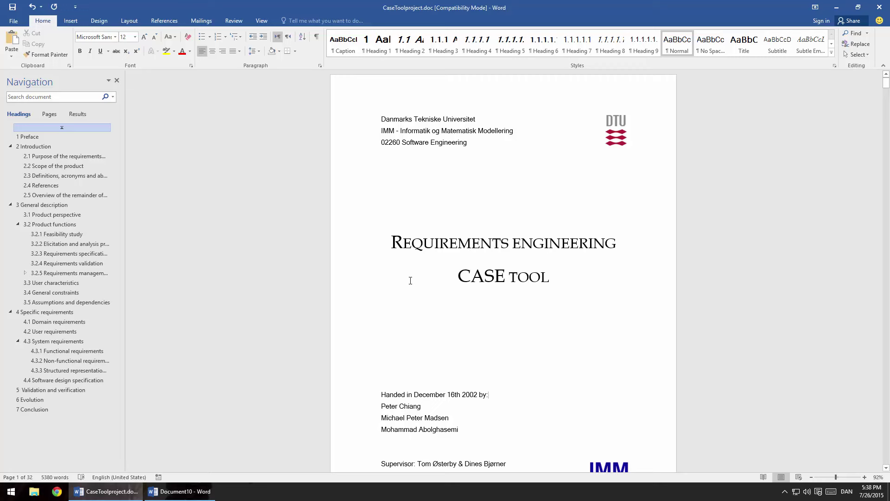
scroll(411, 280, up, 1)
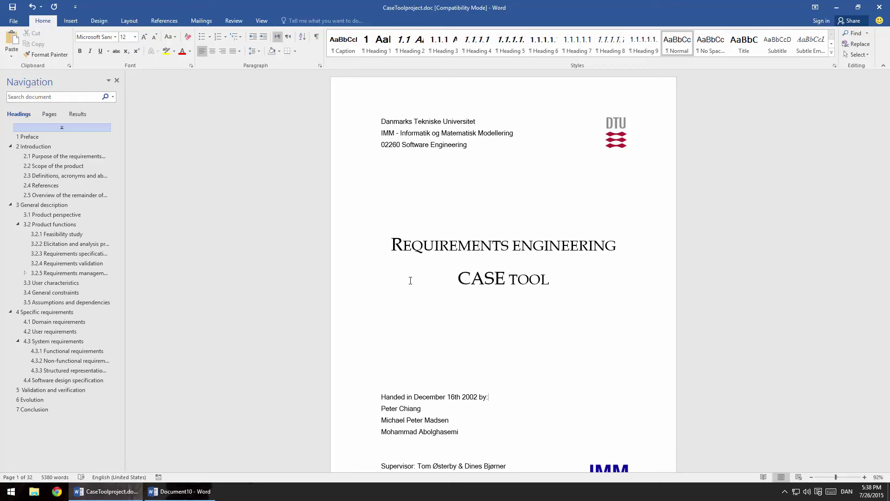
click(180, 491)
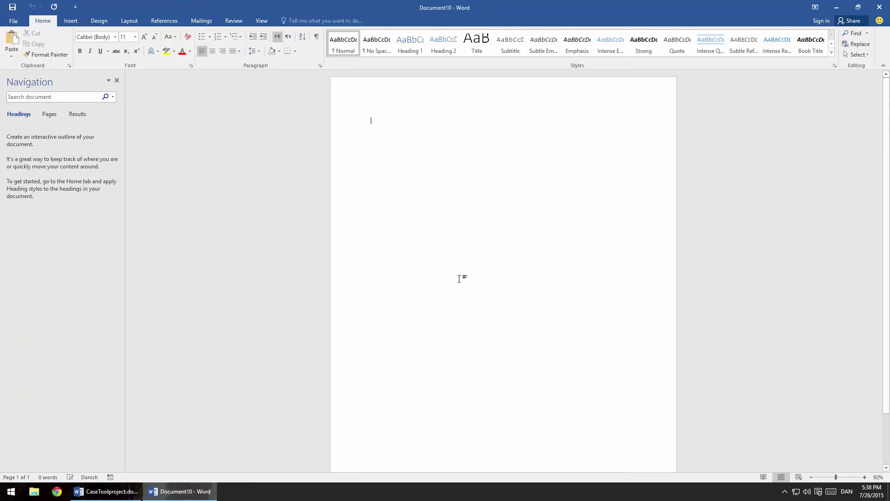
key(ctrl+s)
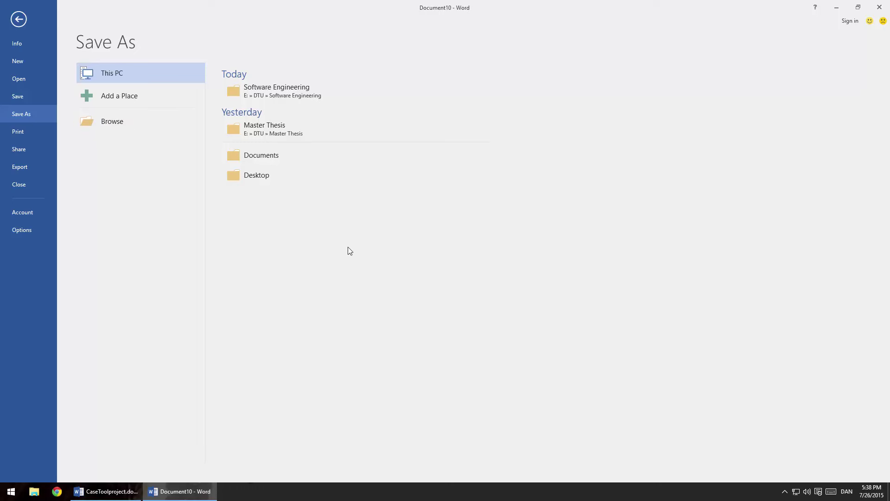
click(880, 10)
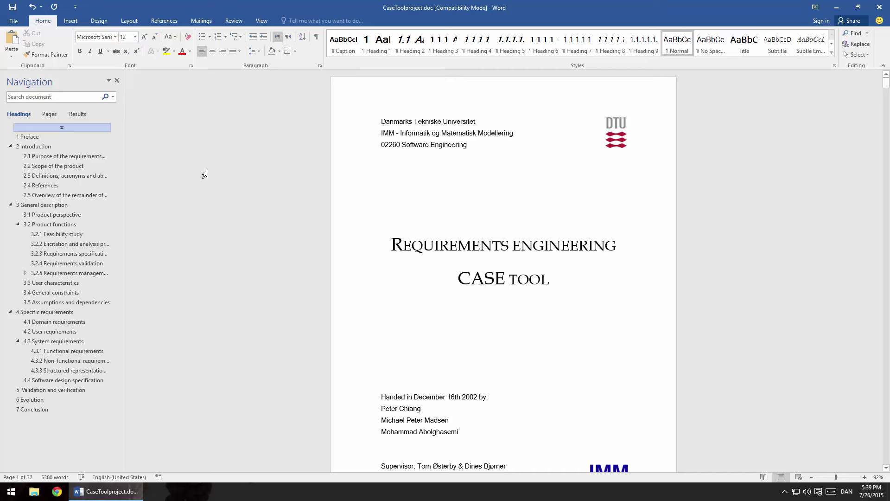
Step: Open the Save As dialog for CaseToolproject.doc in the Software Engineering folder
click(17, 21)
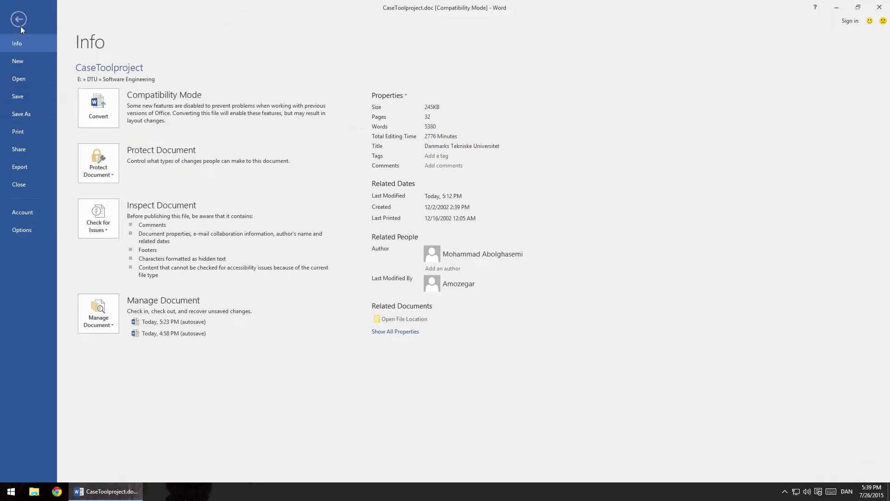
click(20, 22)
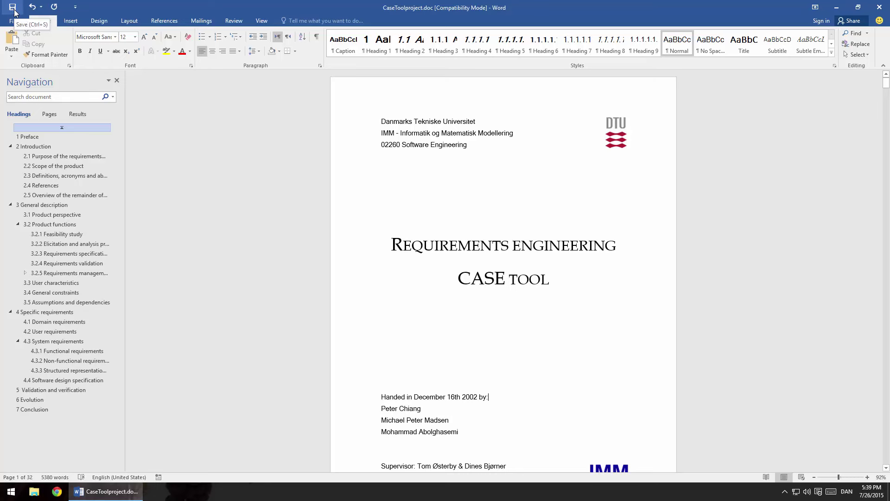
click(14, 21)
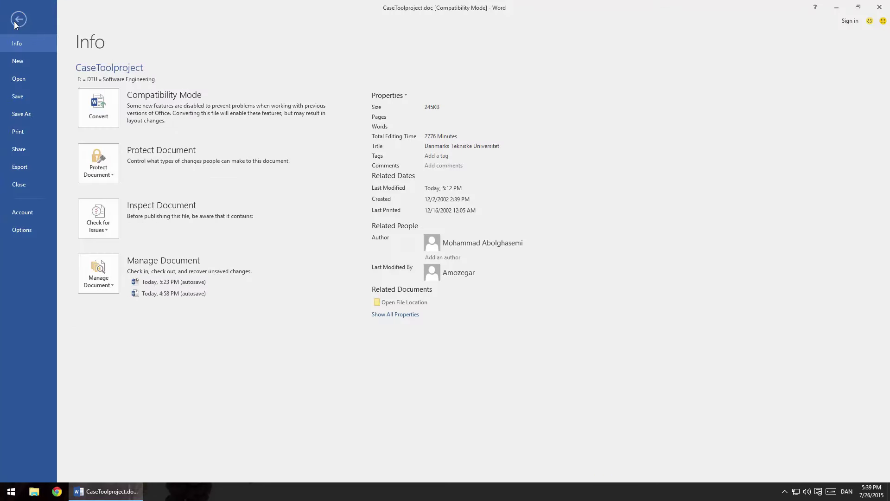
click(34, 114)
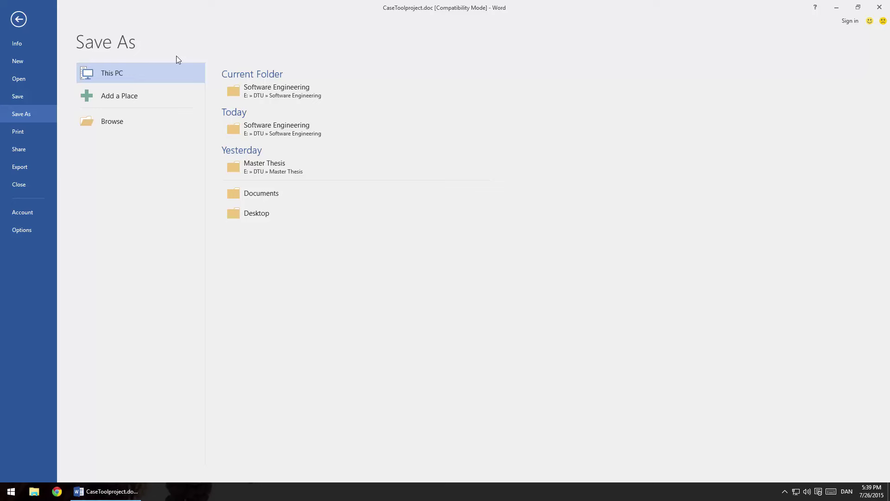
click(113, 127)
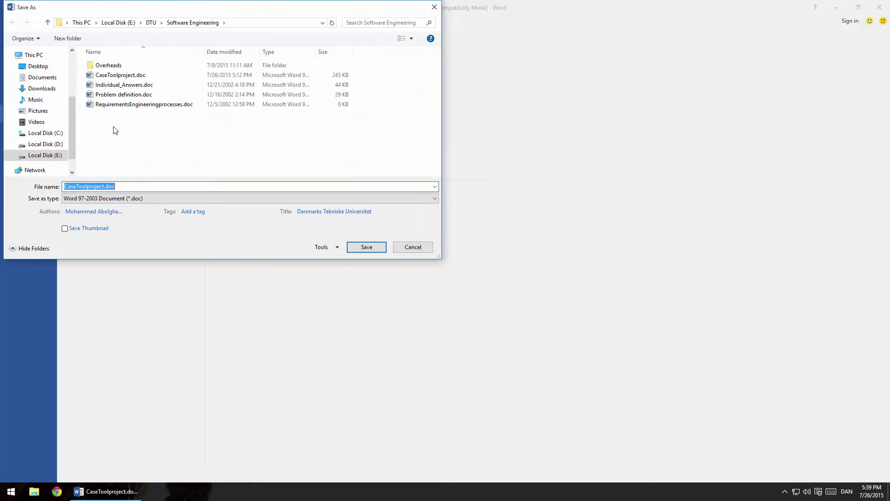
Step: Rename the copy to CaseToolproject_2.doc and list the available Save as type formats
click(103, 187)
text(_2)
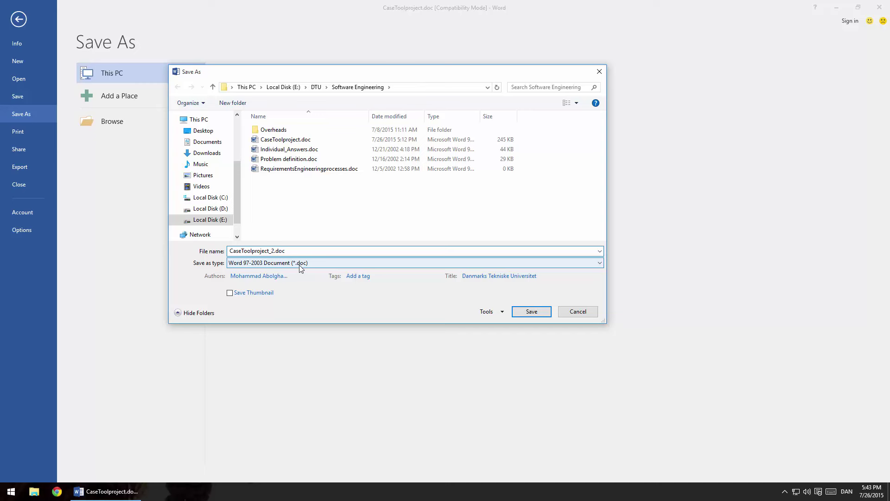
click(304, 267)
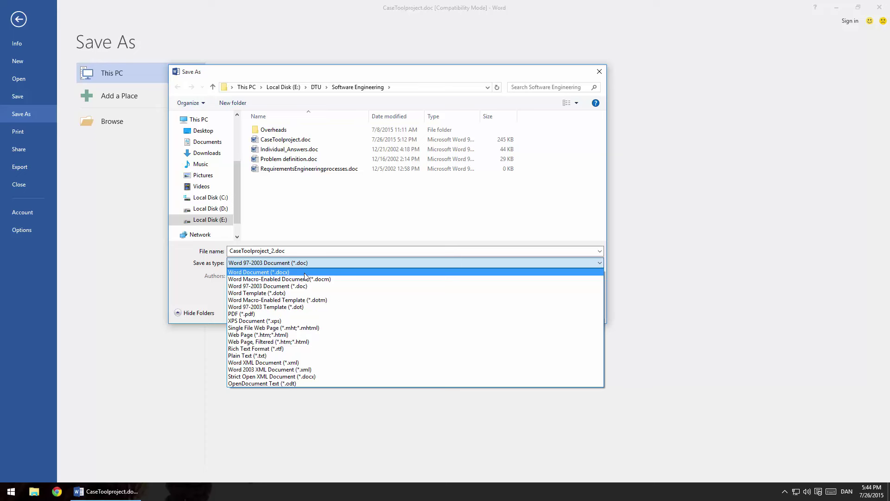
Step: Switch the save type to Word Document (*.docx), then cancel the Save As dialog
click(306, 273)
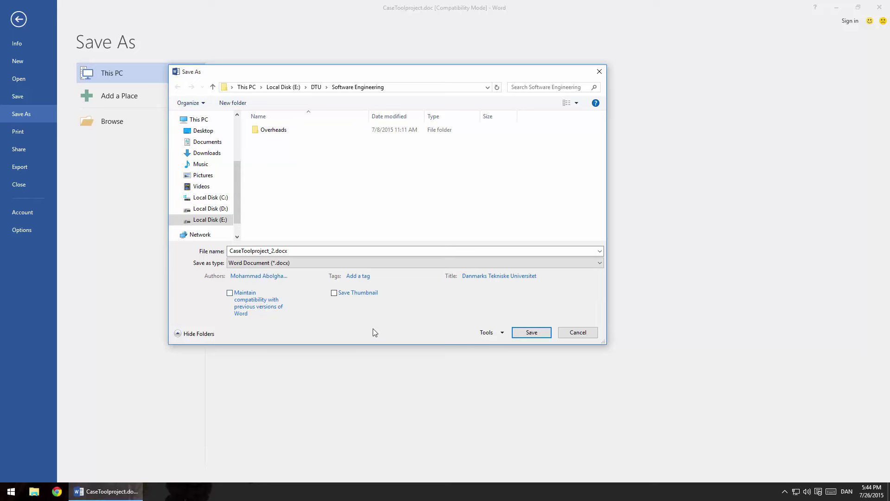
click(302, 263)
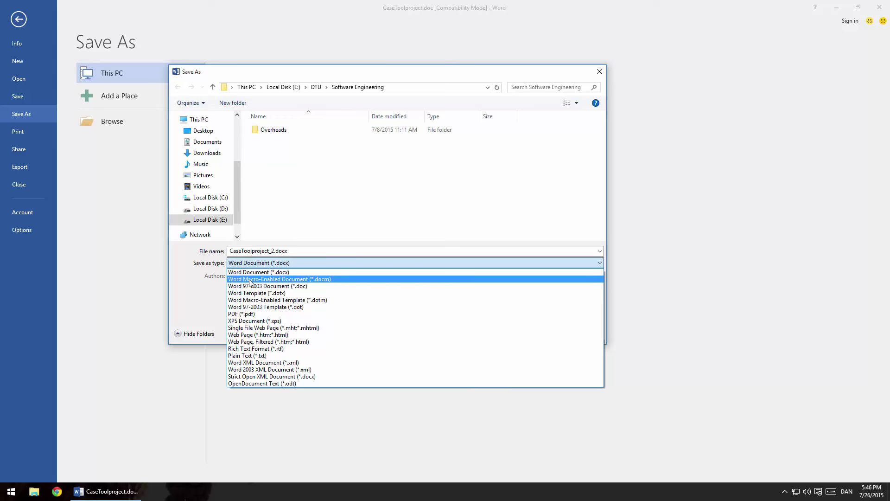
click(204, 302)
click(579, 334)
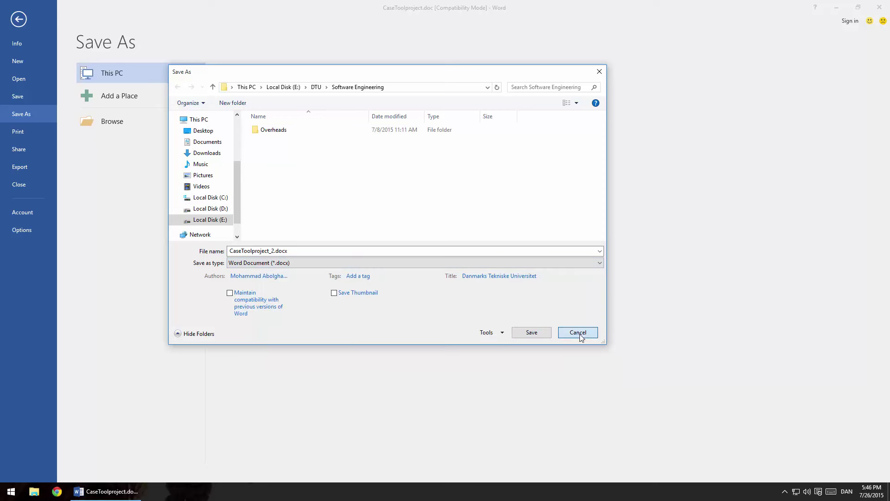
Step: Enable the Developer tab in Options > Customize Ribbon and display its commands
click(18, 20)
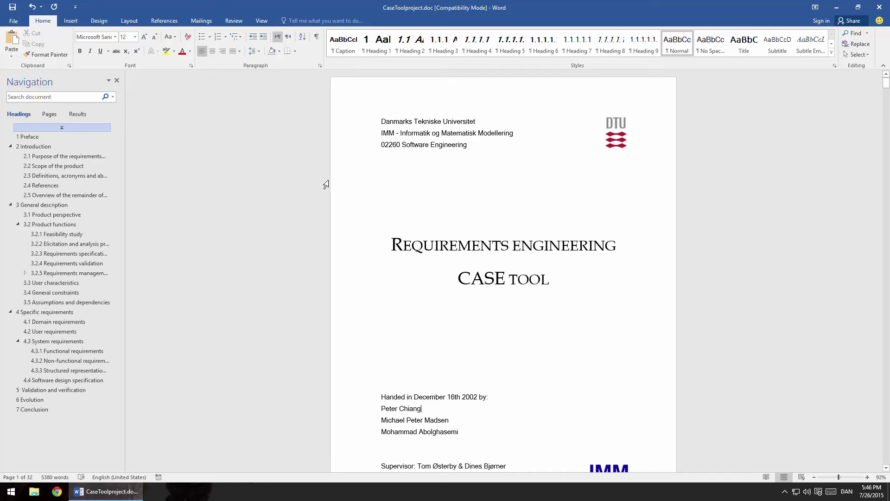
click(19, 21)
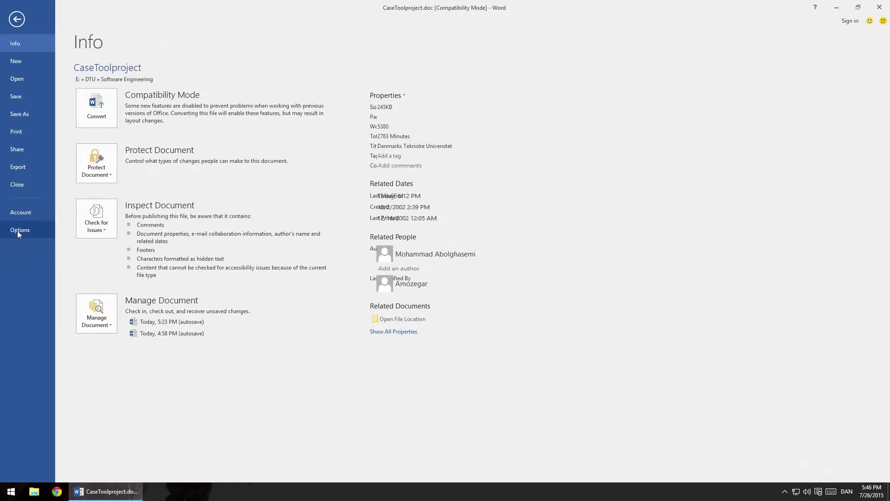
click(18, 230)
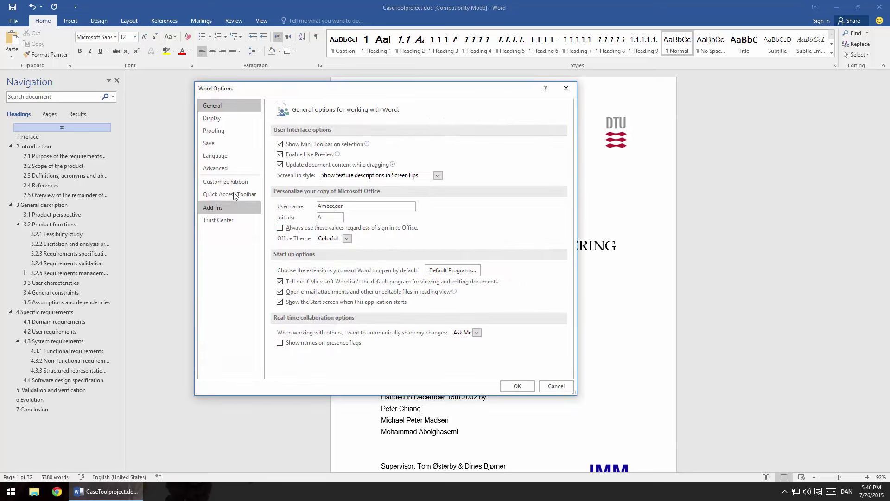
click(228, 182)
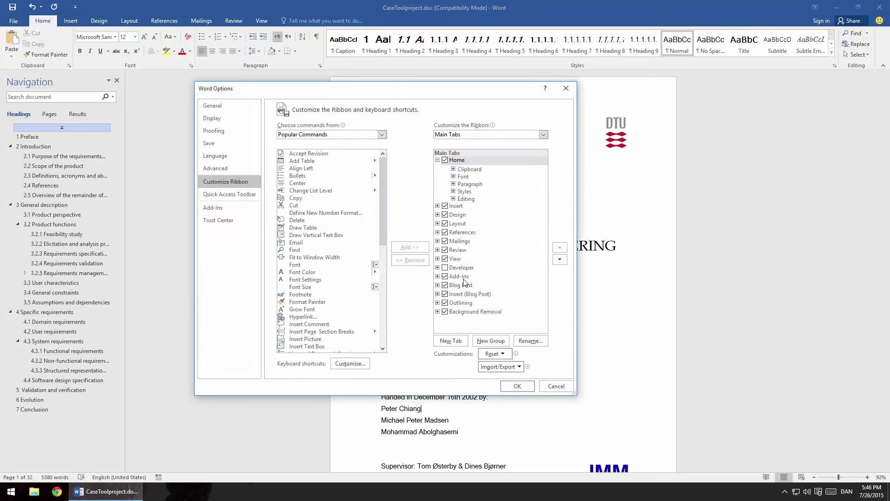
click(446, 268)
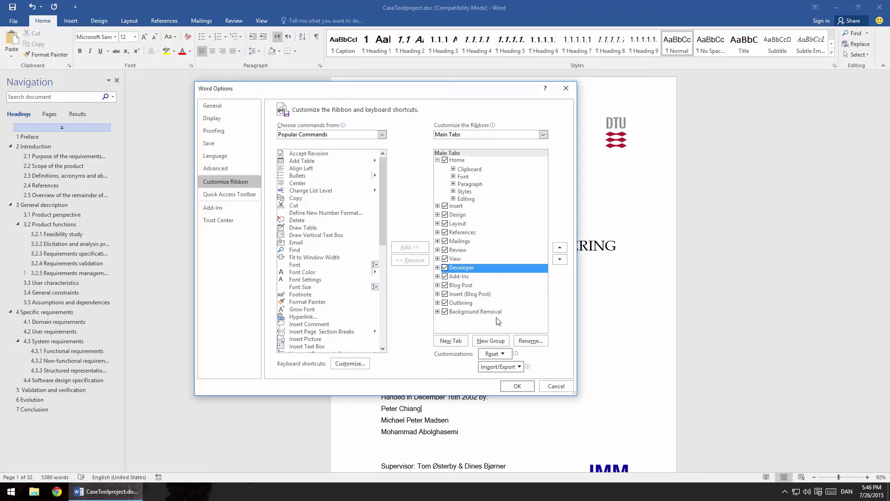
click(519, 387)
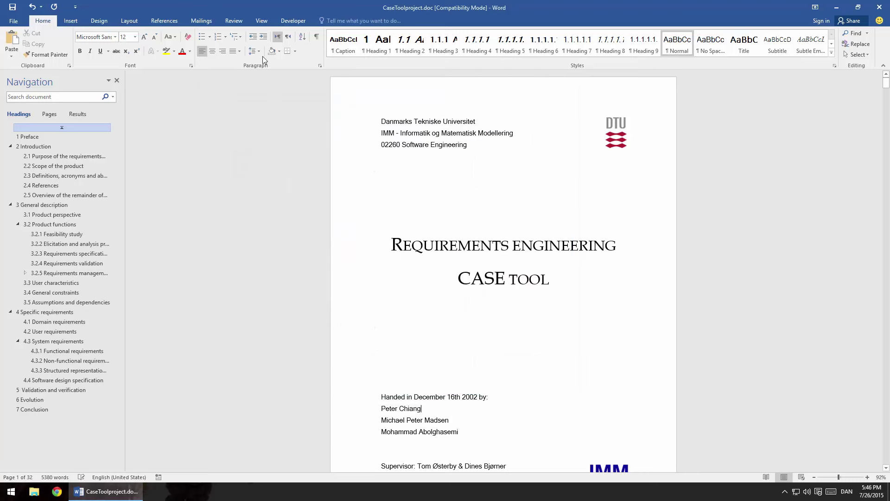
click(294, 22)
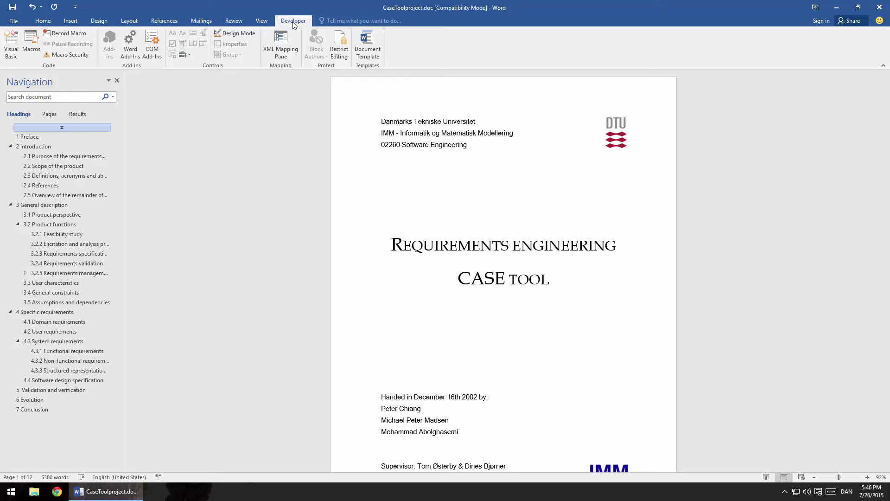
Step: In ThisDocument, write countword: wordcount = ActiveDocument.Words.Count followed by Msgbox wordcount
click(11, 44)
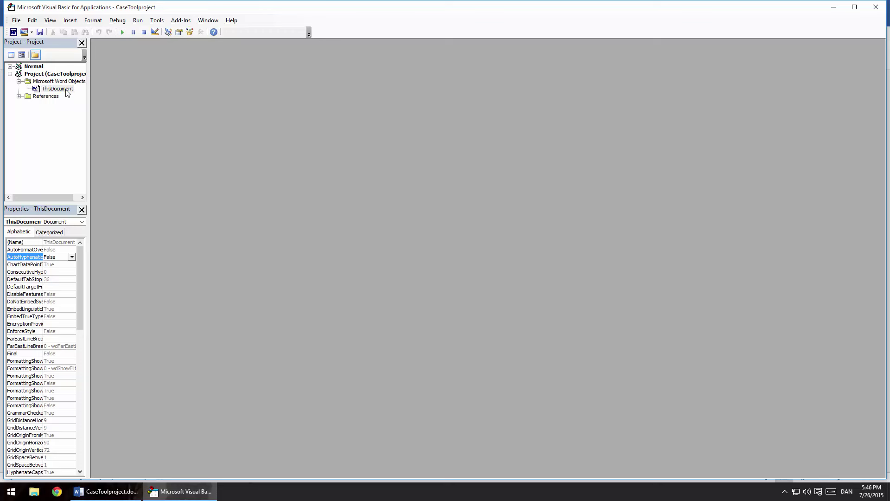
double_click(66, 89)
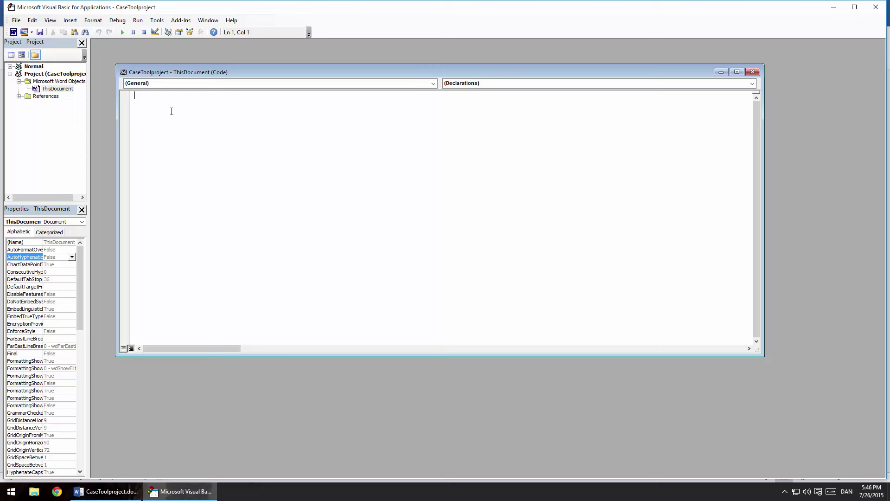
text(pu)
text(blic su)
text(b countwo)
text(rd())
key(Return)
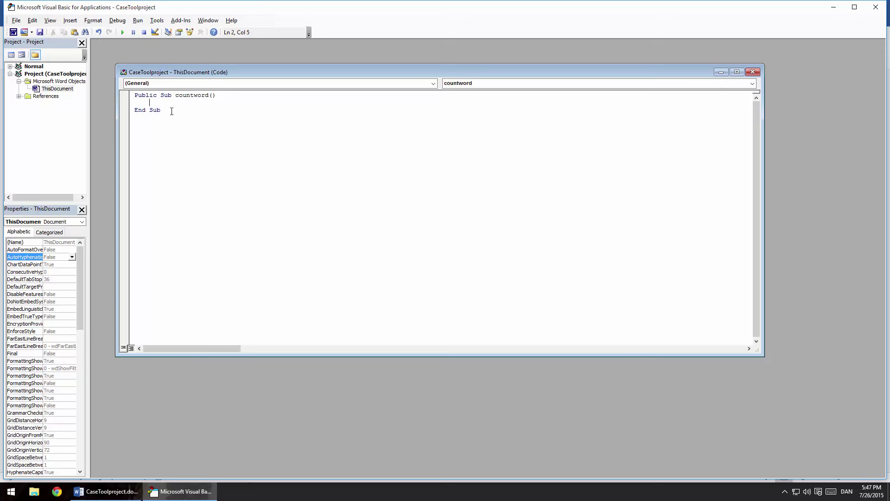
text(wordcount = ActiveDocument.)
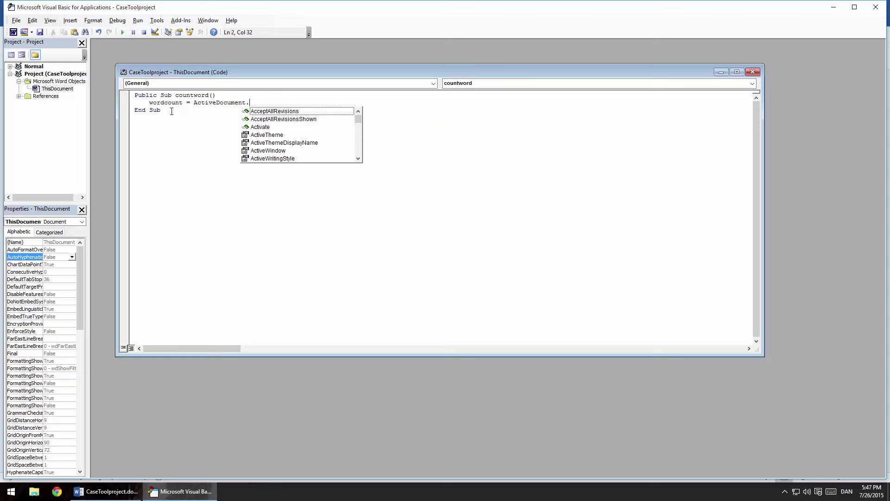
text(words.)
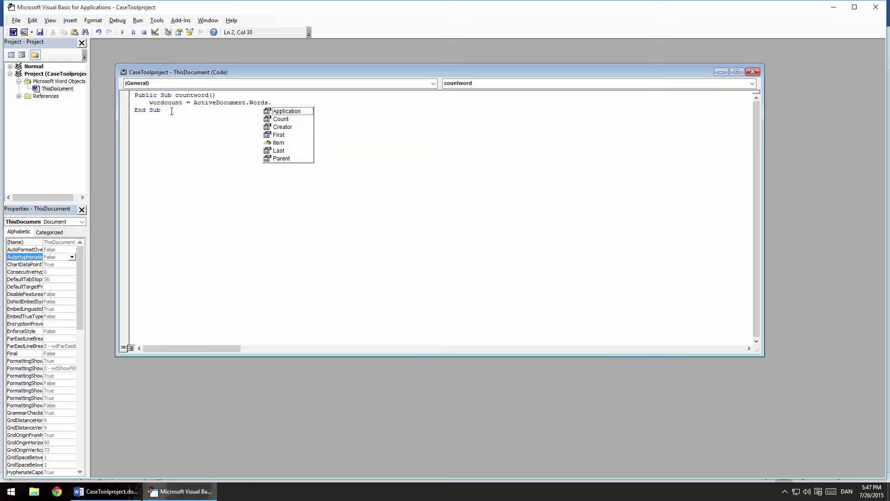
text(count)
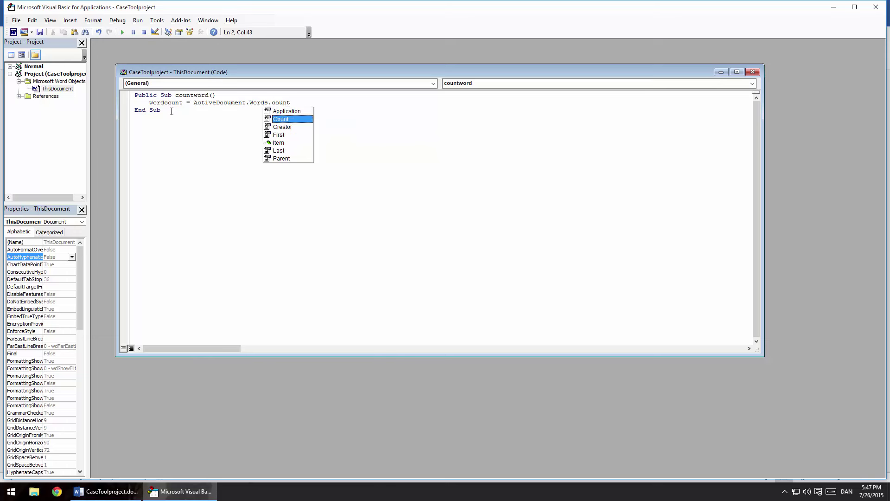
key(Return)
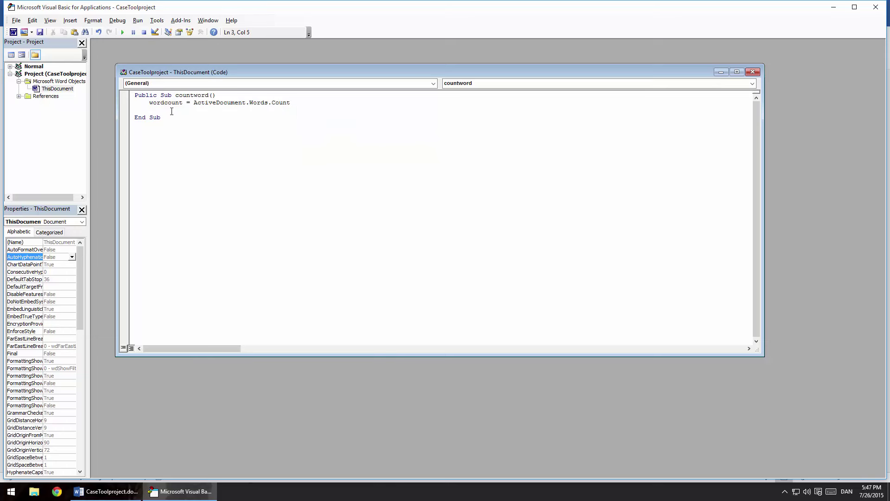
text(Msg)
text(box)
text( wordco)
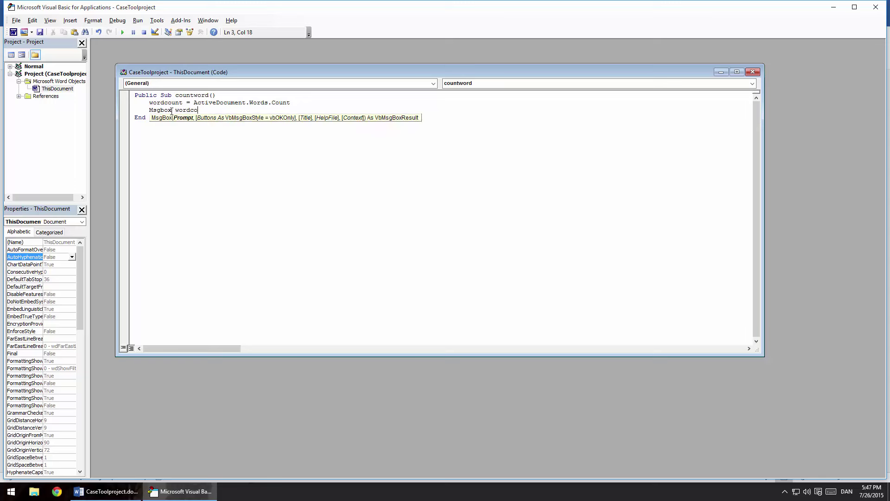
text(unt)
Step: Run countword, dismiss the 7188-word message, and return to the Word document
click(121, 33)
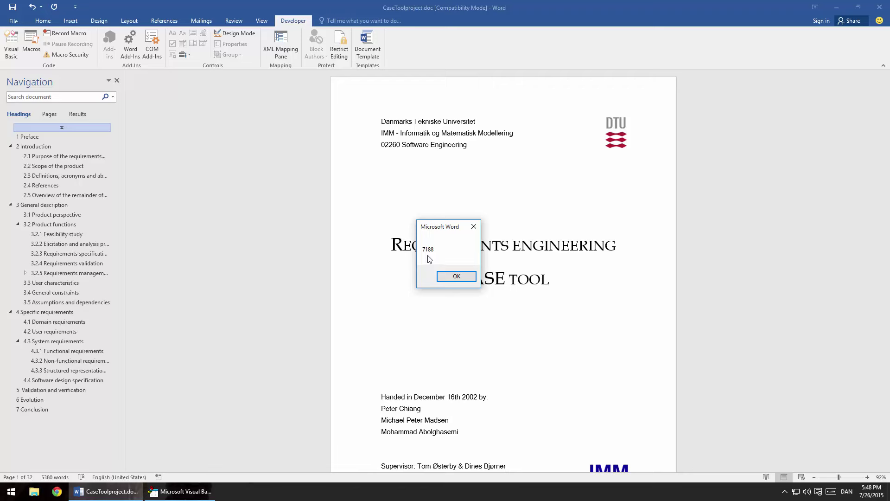
click(457, 277)
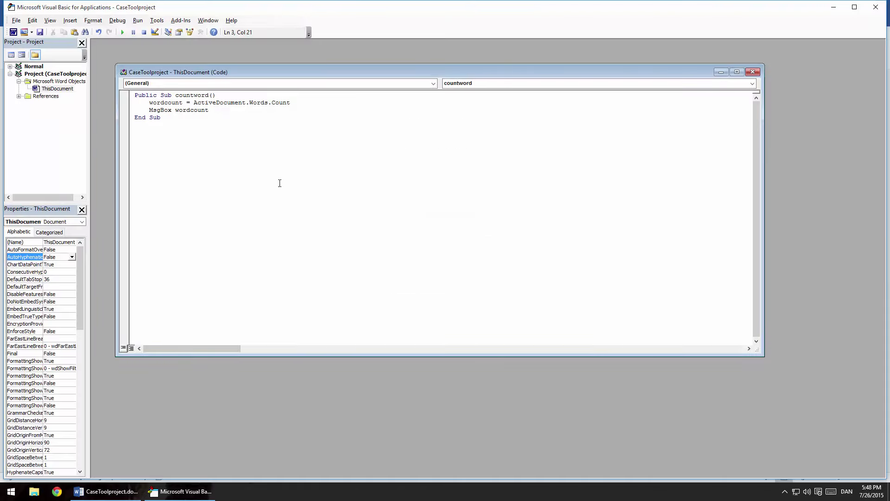
click(105, 491)
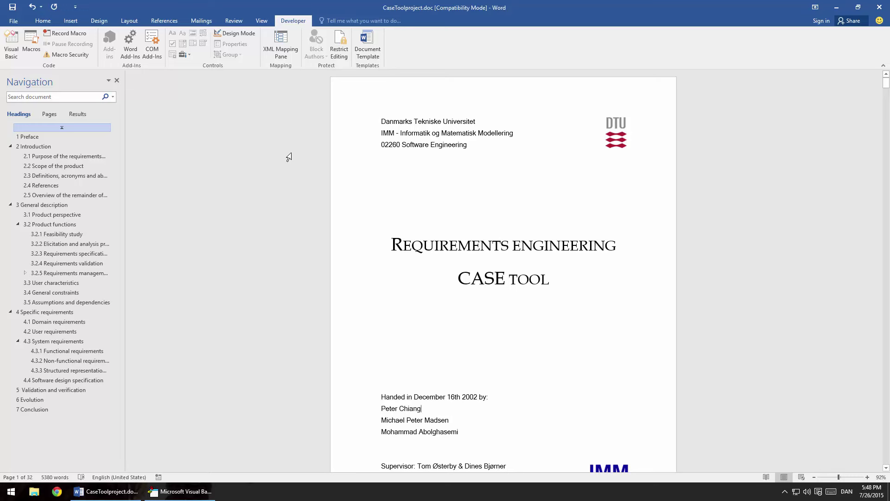
click(234, 21)
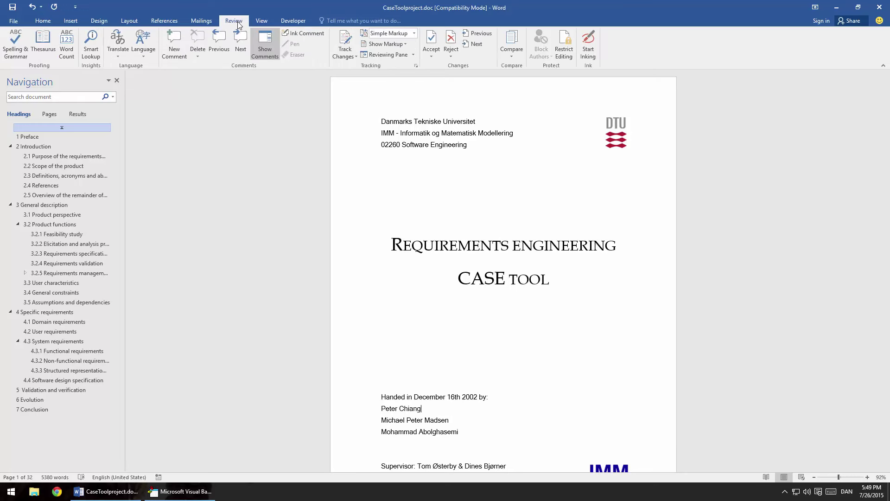
click(72, 53)
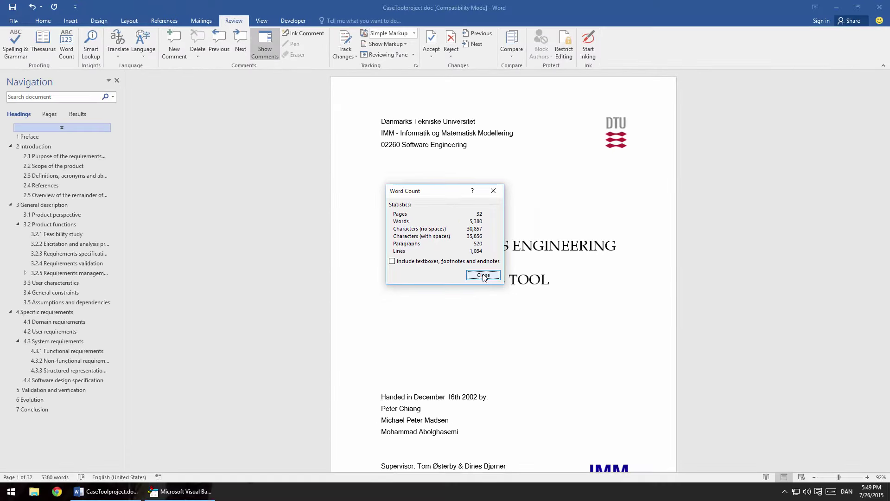
click(484, 278)
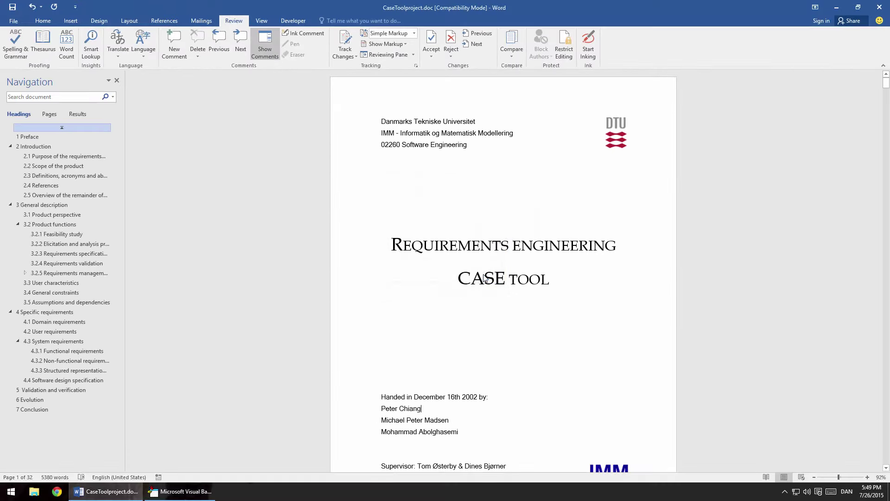
Step: Change the macro line to wordcount = ActiveDocument.FullName
click(201, 494)
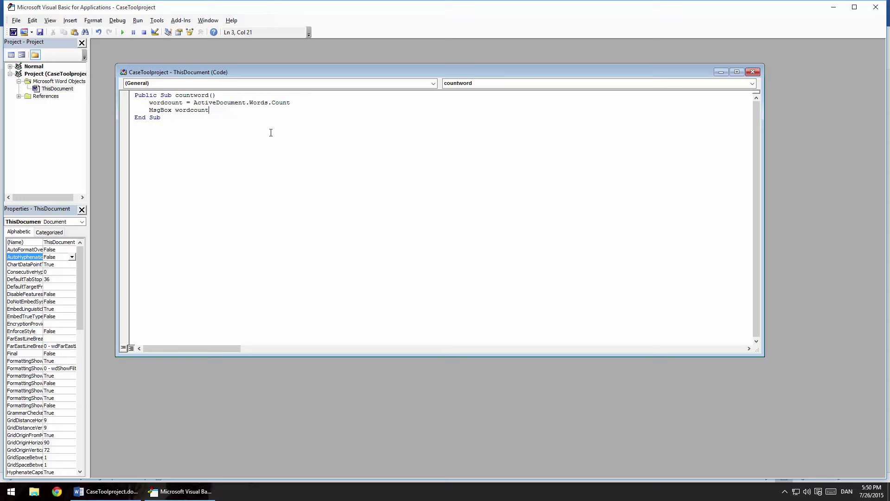
drag(250, 103, 292, 102)
key(Delete)
key(BackSpace)
text(.)
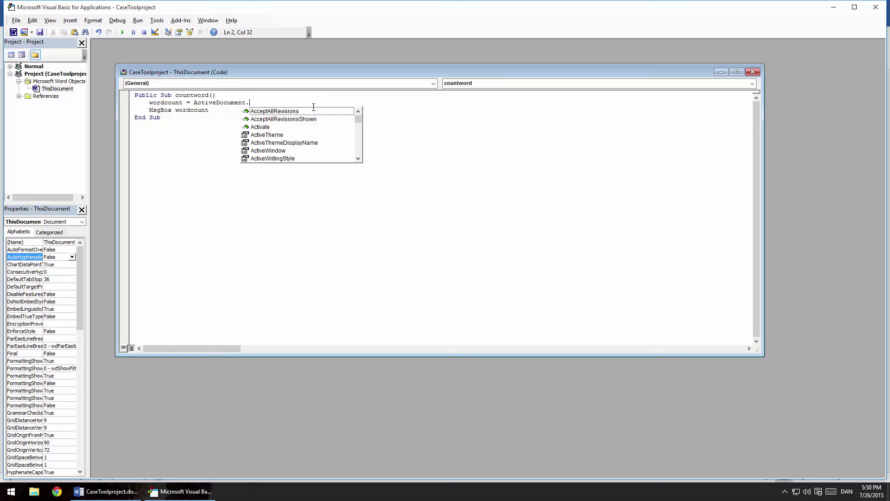
text(f)
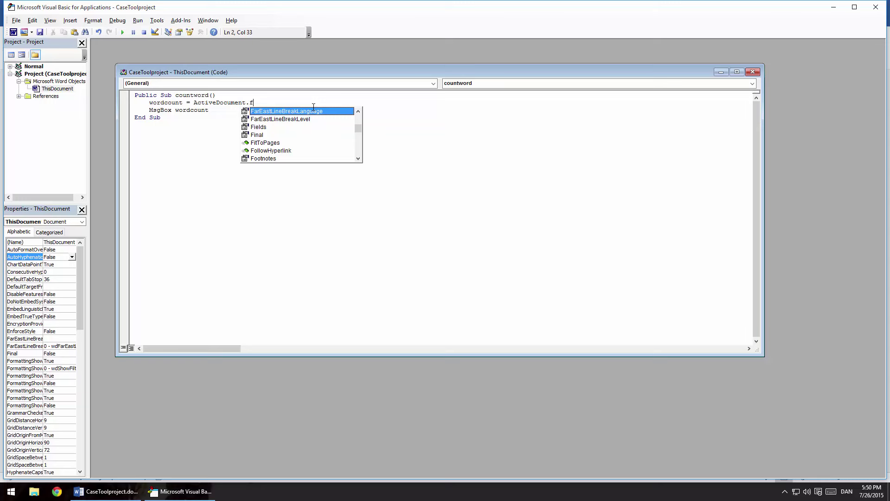
text(u)
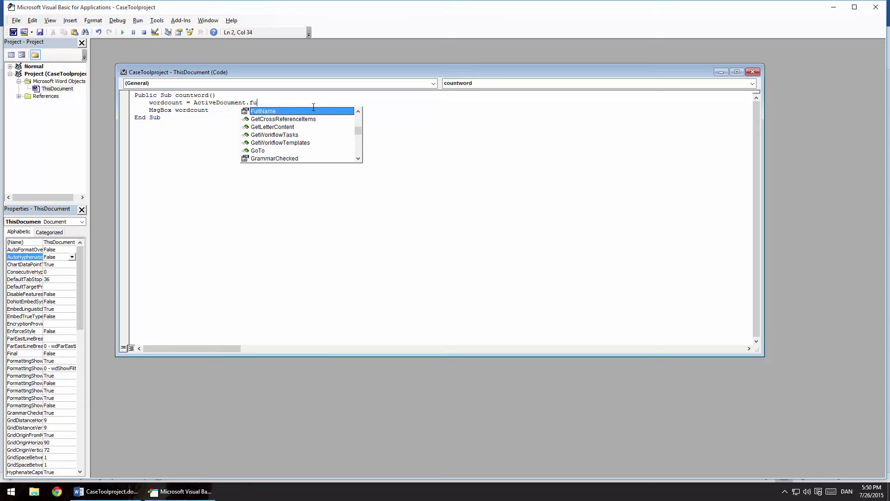
key(Return)
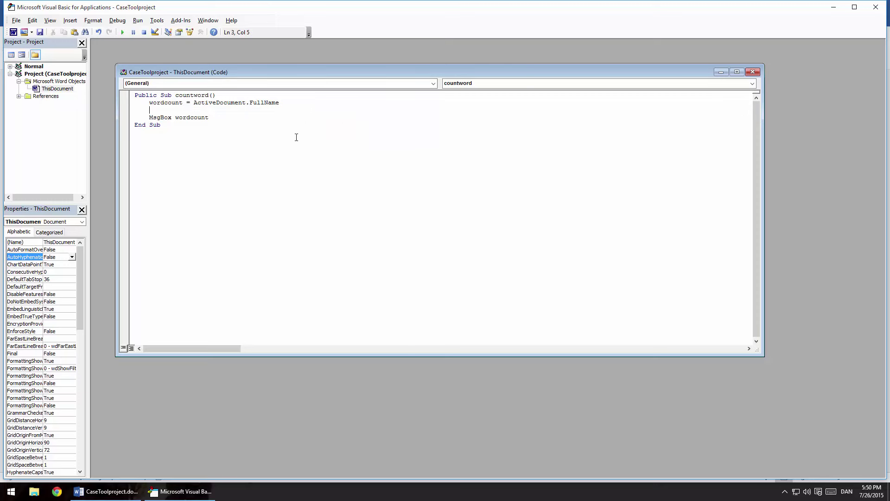
Step: Run the macro, dismiss the file path message, and close the VBA editor
key(F5)
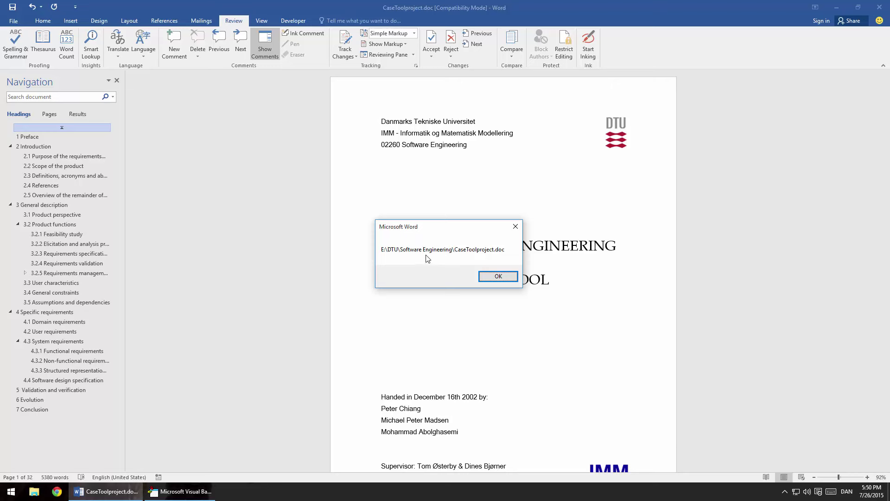
click(489, 277)
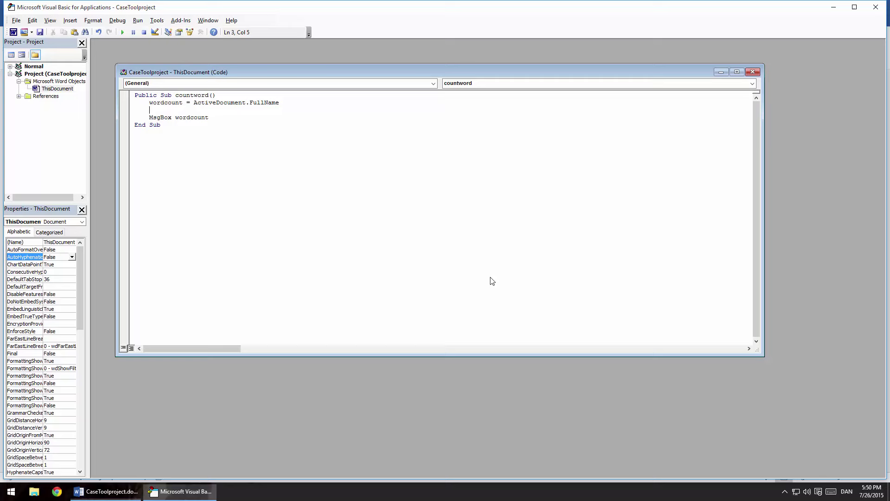
click(752, 72)
click(876, 7)
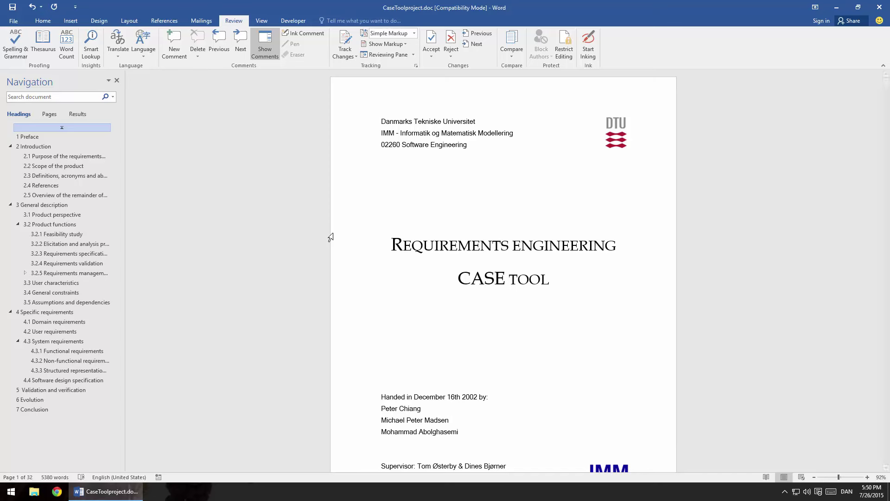
key(F12)
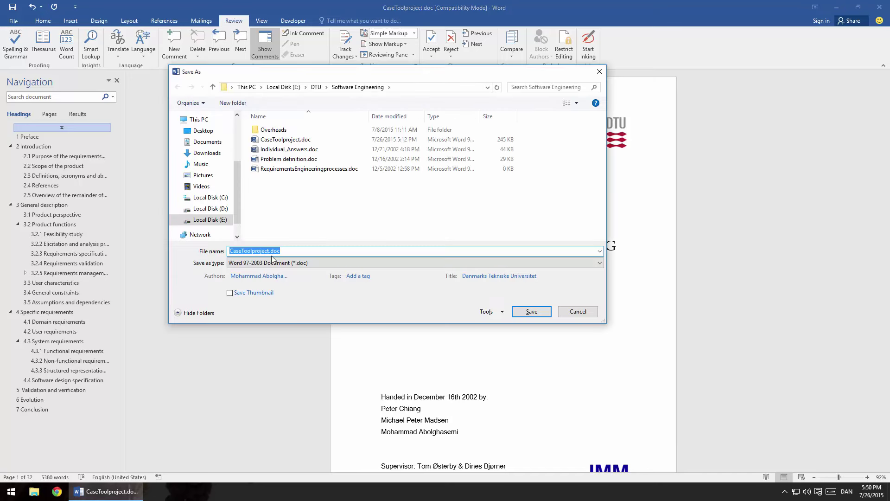
click(275, 252)
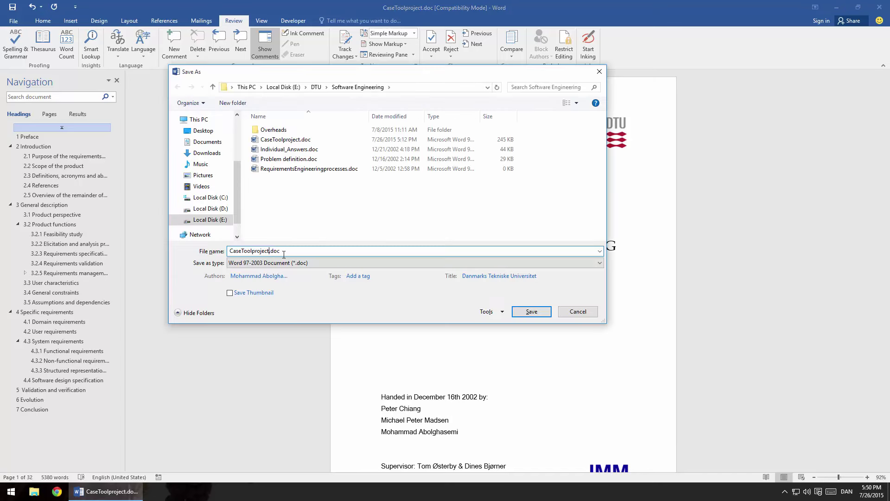
text(_2)
key(Tab)
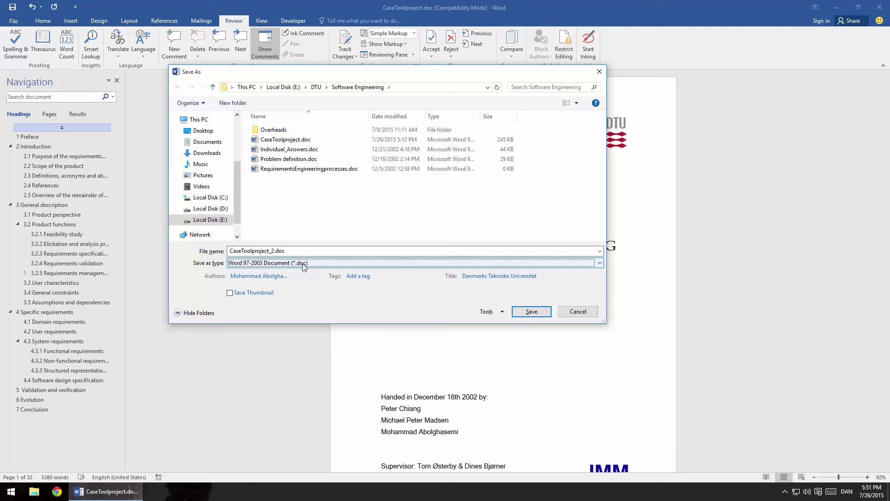
click(303, 267)
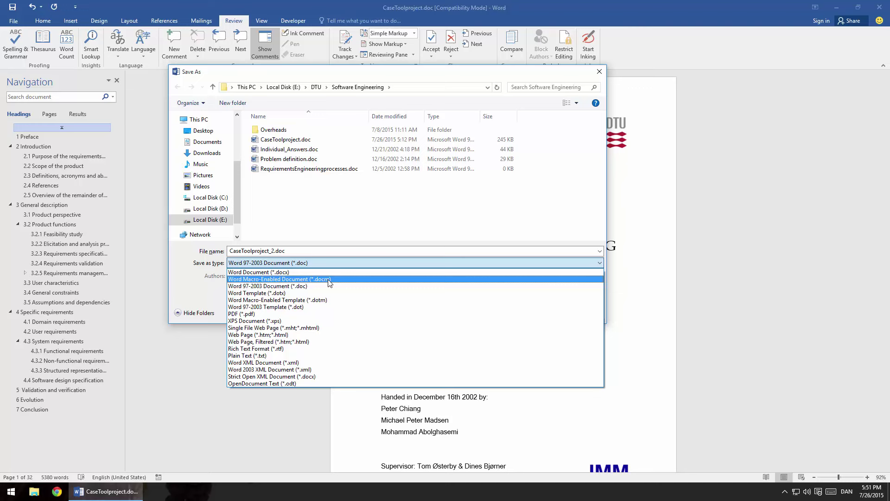
click(253, 286)
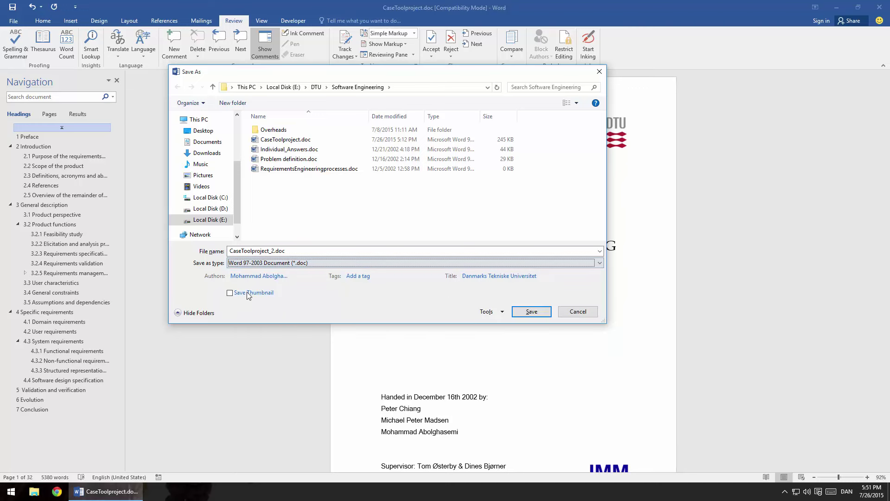
click(578, 311)
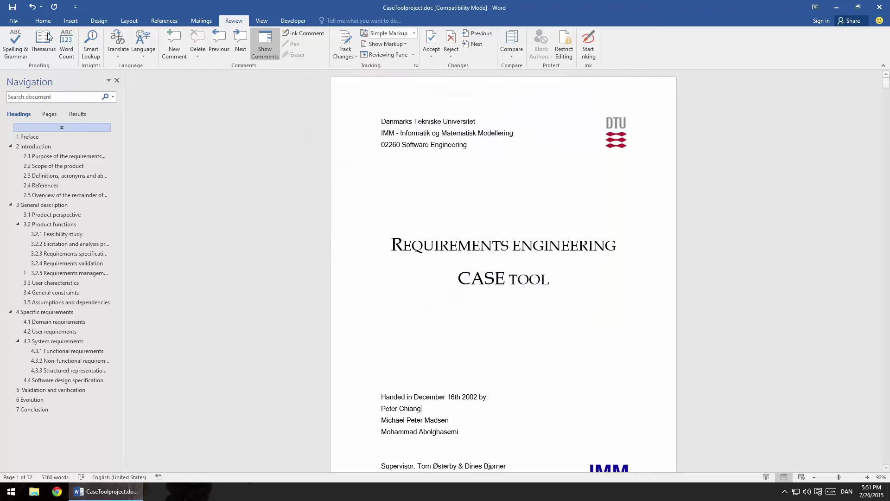
click(16, 20)
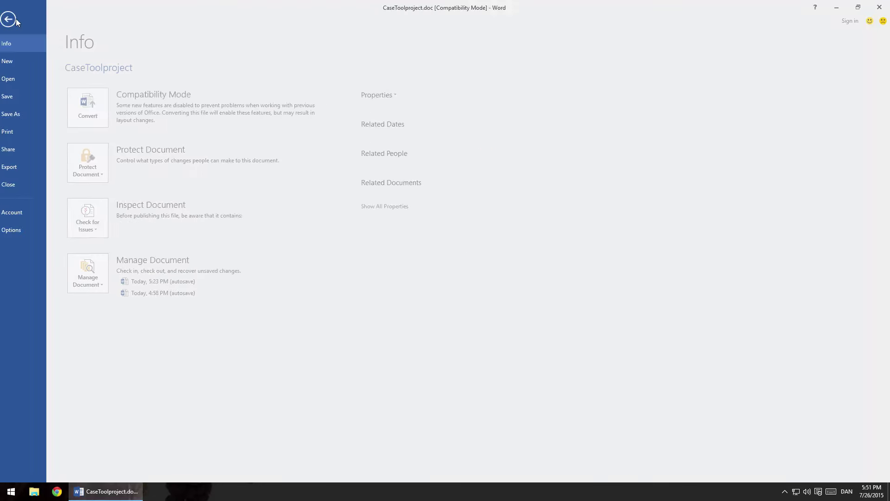
click(33, 231)
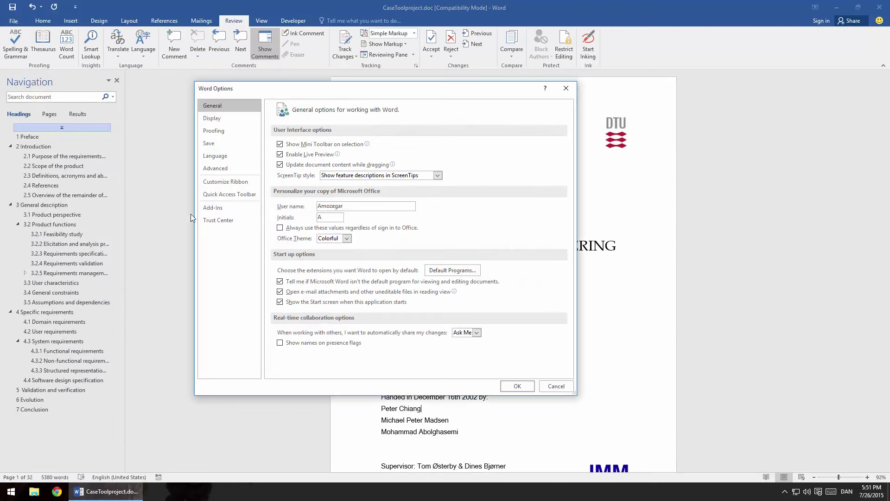
click(221, 223)
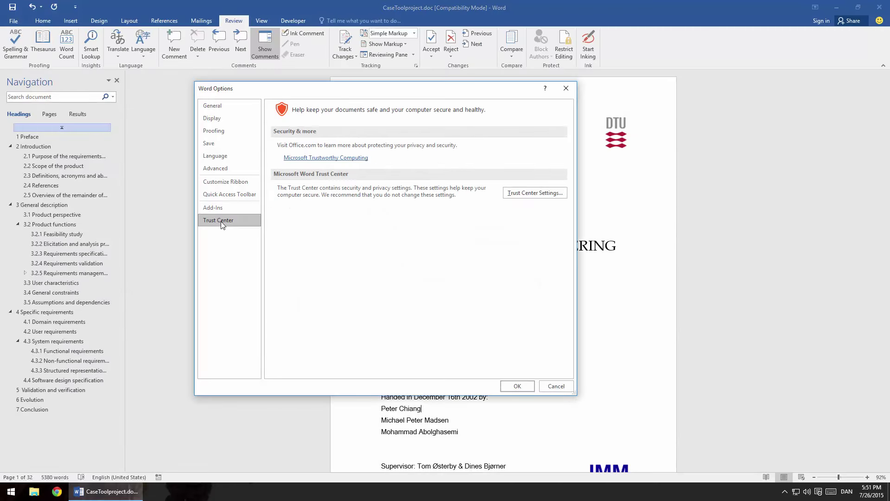
click(544, 199)
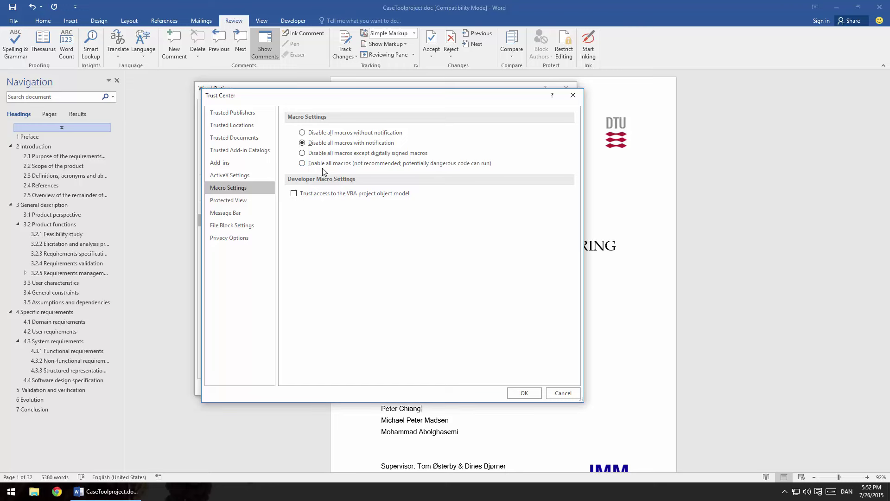
click(560, 394)
Step: Reopen Save As with F12, rename to CaseToolproject_ and choose PDF (*.pdf) format
click(561, 392)
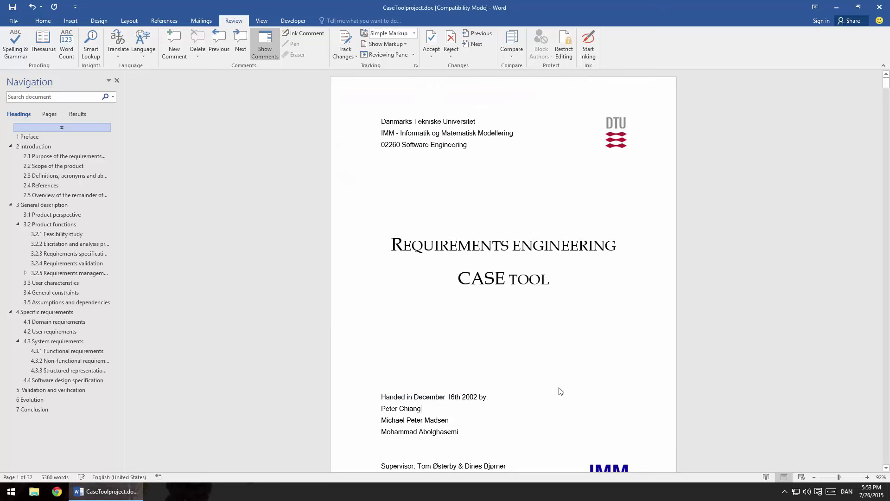
key(F12)
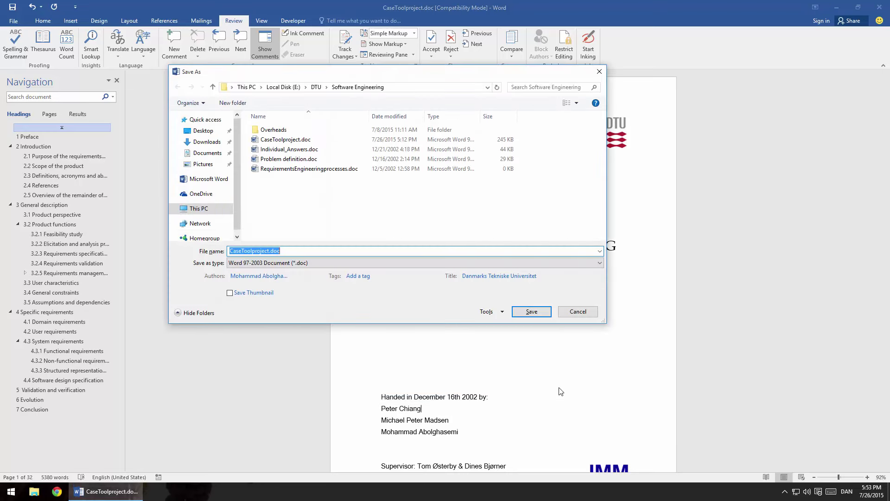
click(269, 250)
text(_)
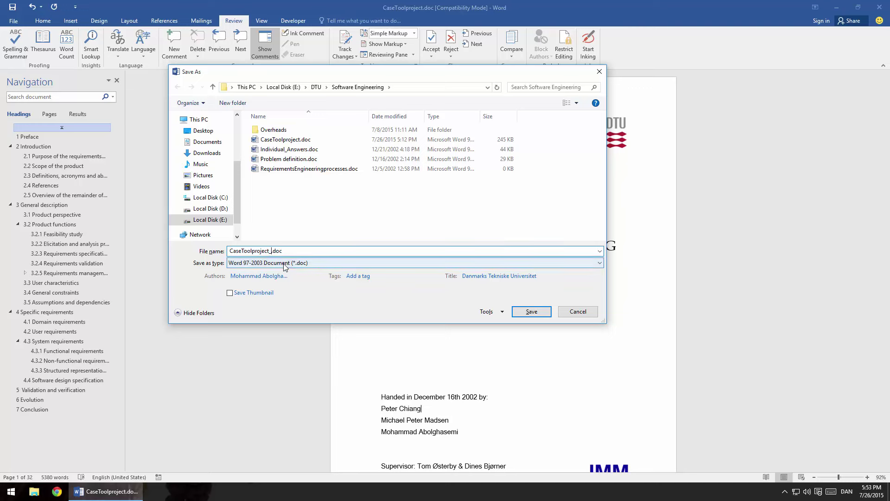
click(284, 264)
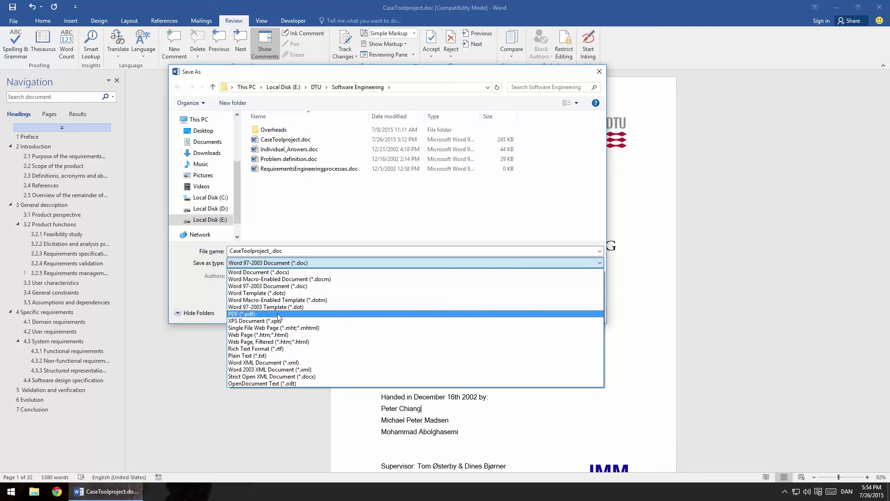
click(278, 316)
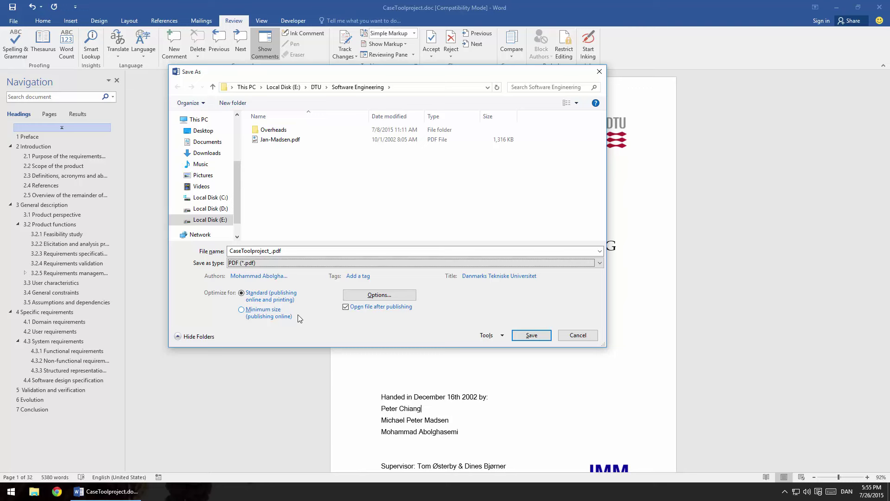
click(296, 263)
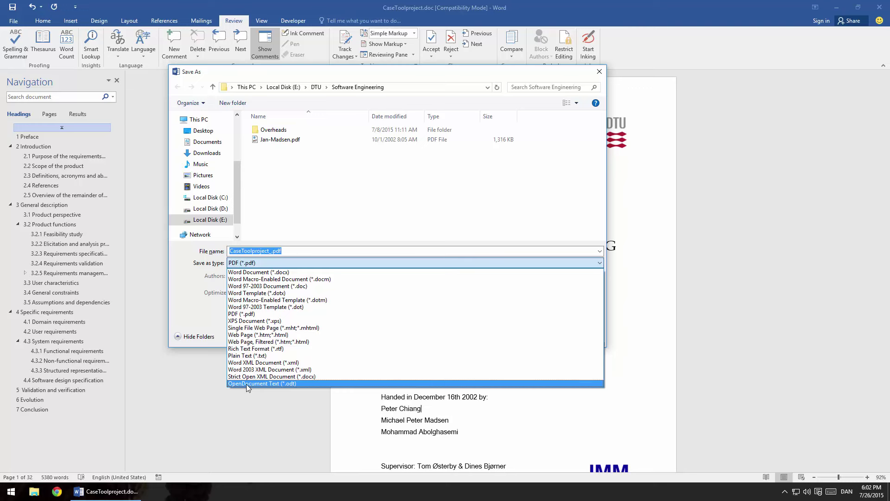
Step: Change the format back to Word Document (*.docx) and name the file CaseToolproject_2.docx
click(202, 304)
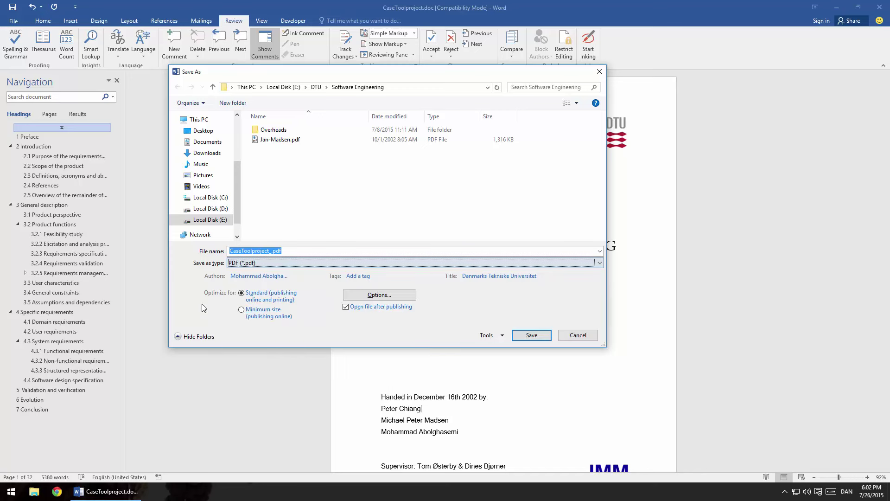
click(311, 264)
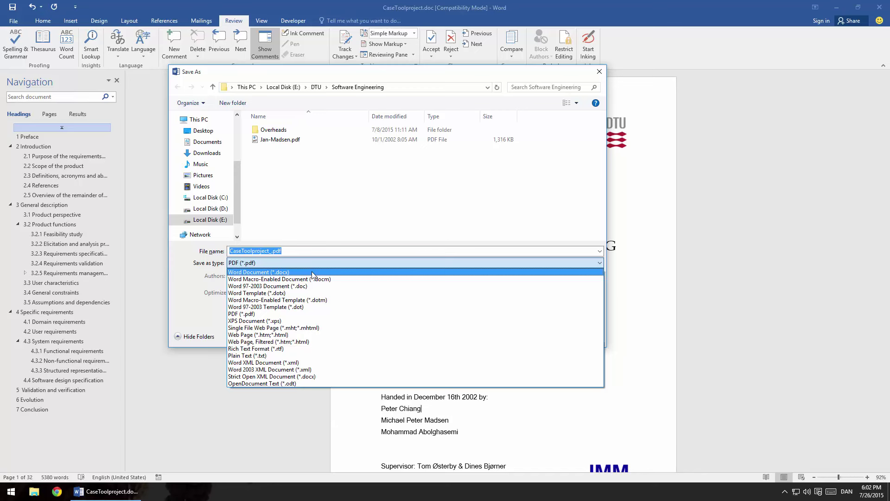
click(309, 271)
click(273, 250)
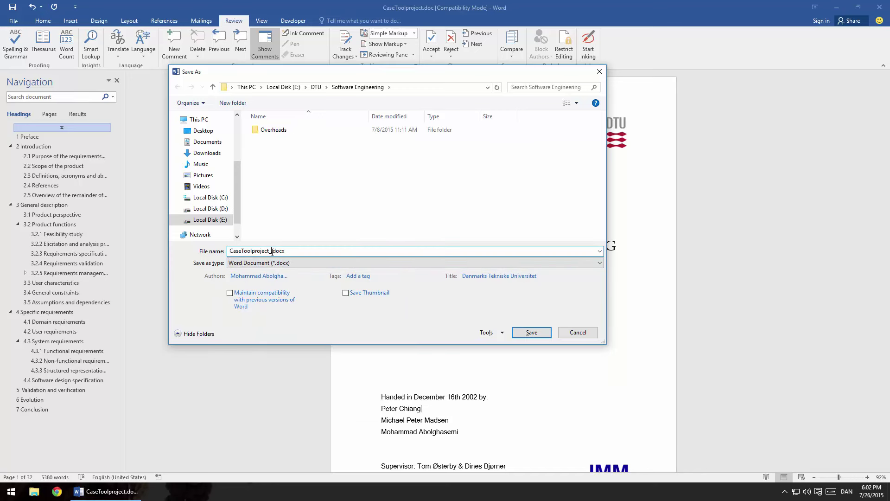
text(_2)
click(502, 333)
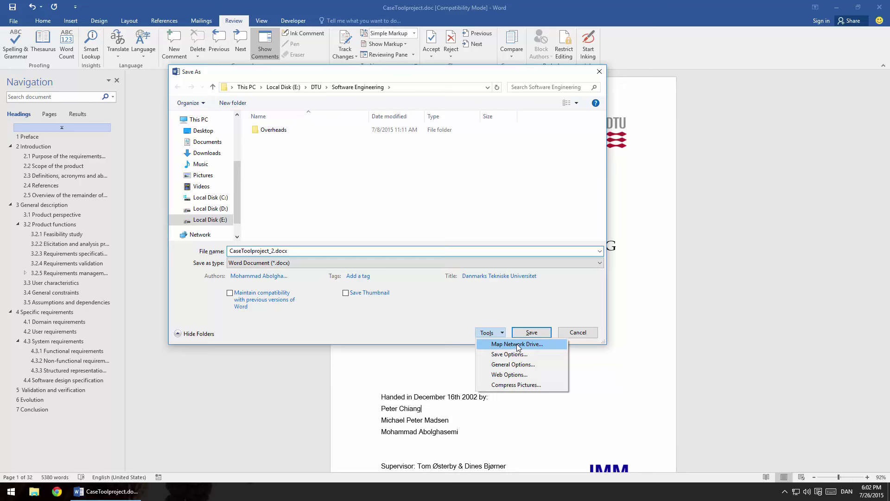
click(509, 354)
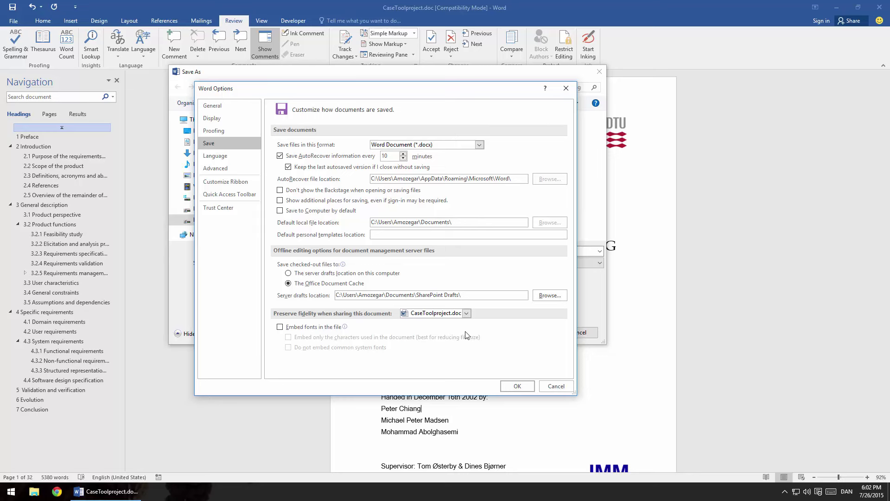
click(552, 386)
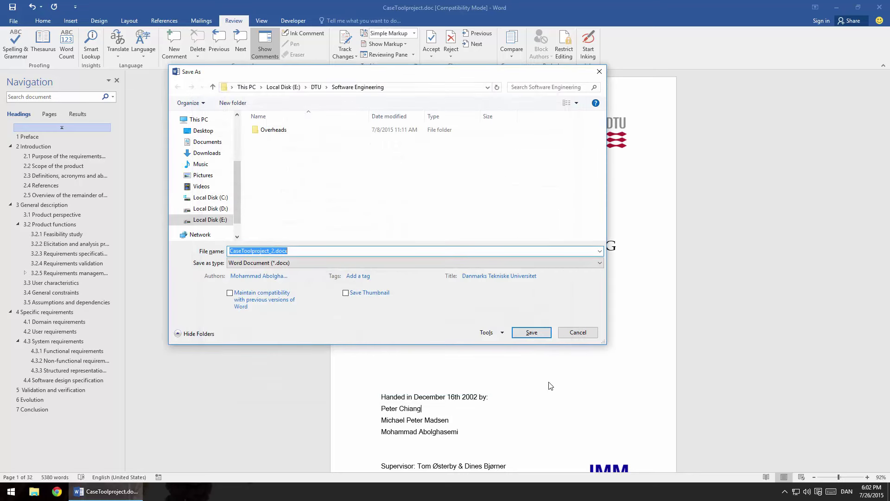
click(501, 333)
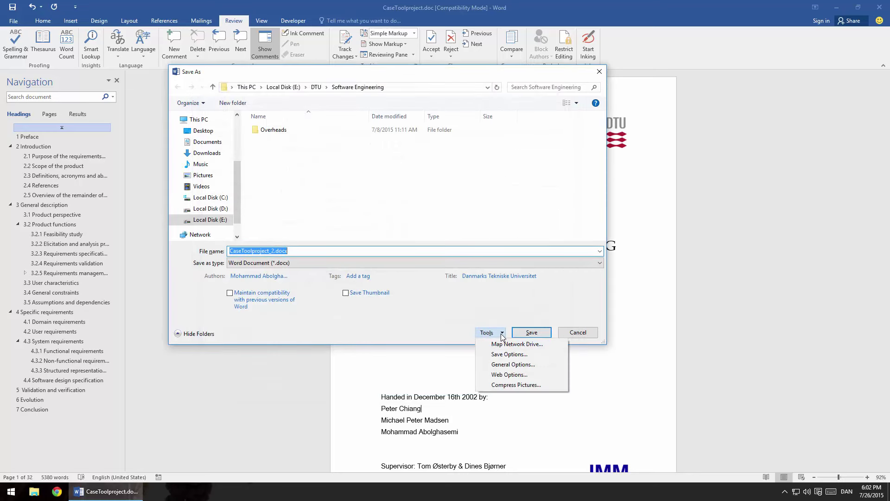
click(511, 365)
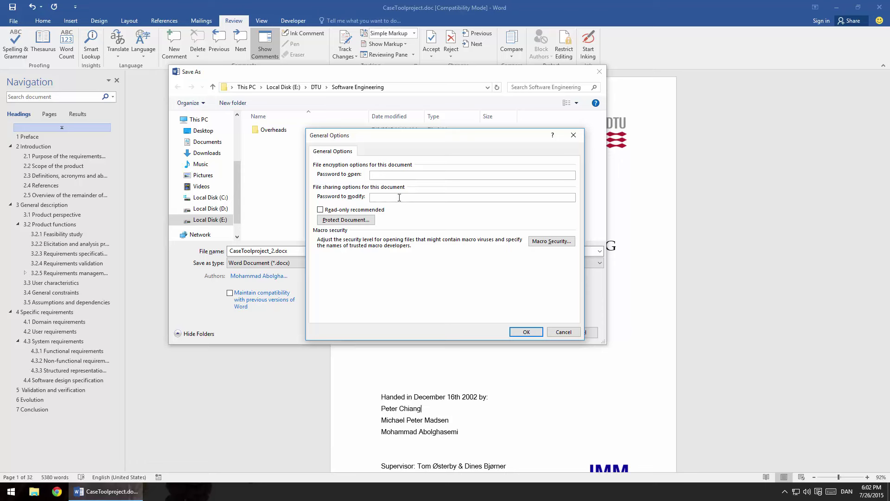
key(Escape)
click(487, 333)
click(515, 371)
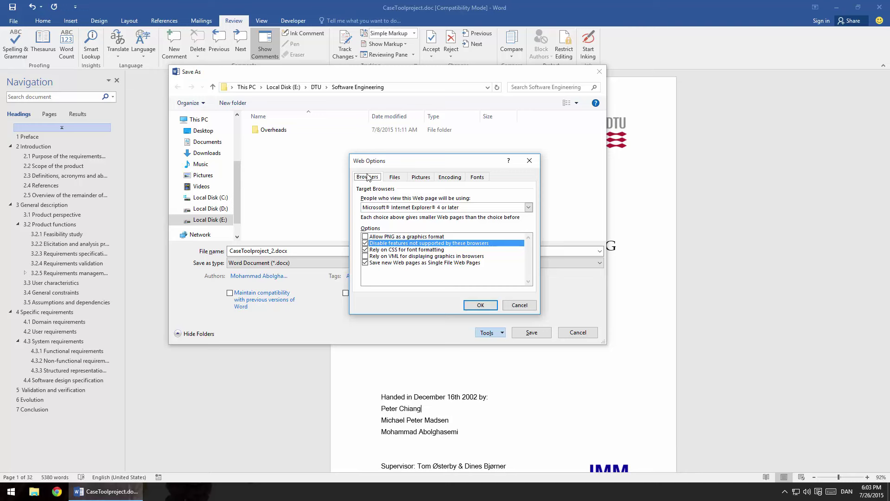
click(395, 178)
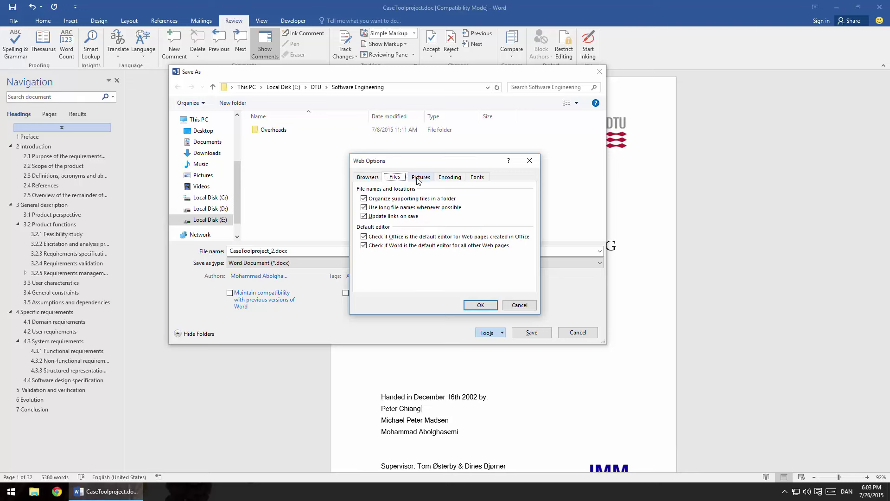
click(421, 178)
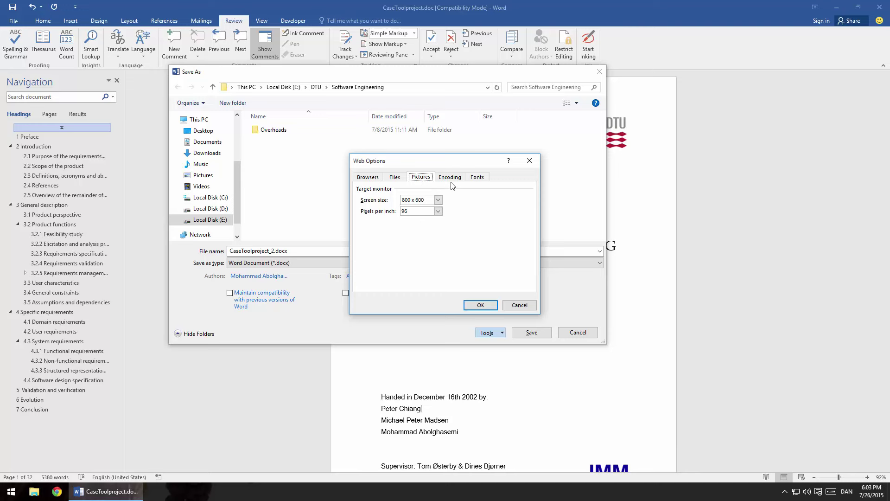
click(454, 181)
click(476, 179)
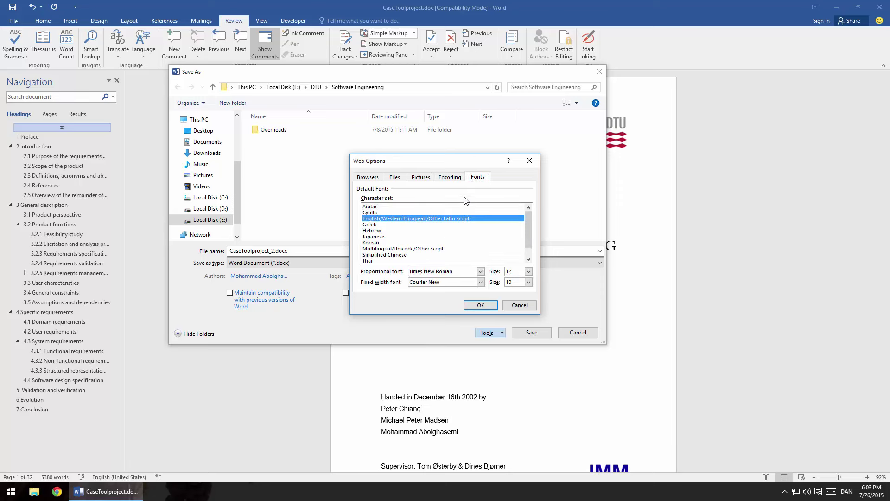
click(519, 306)
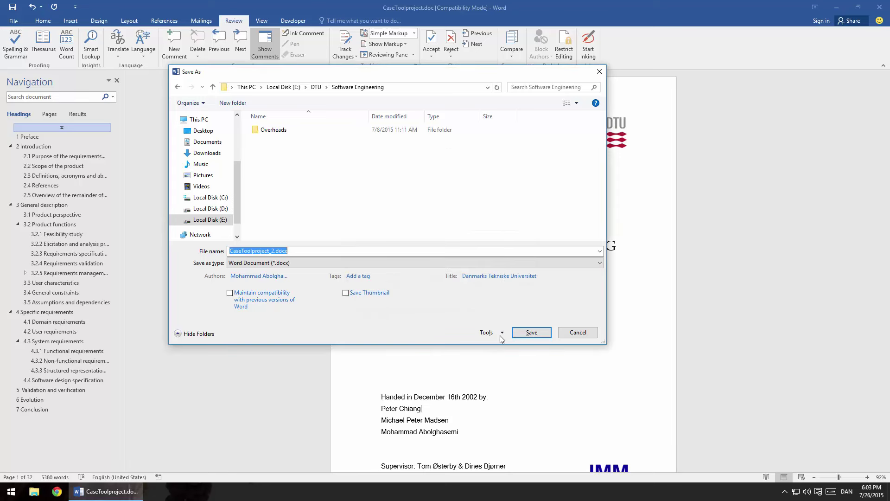
Step: Check the Tools list once more, then cancel Save As without creating CaseToolproject_2.docx
click(501, 333)
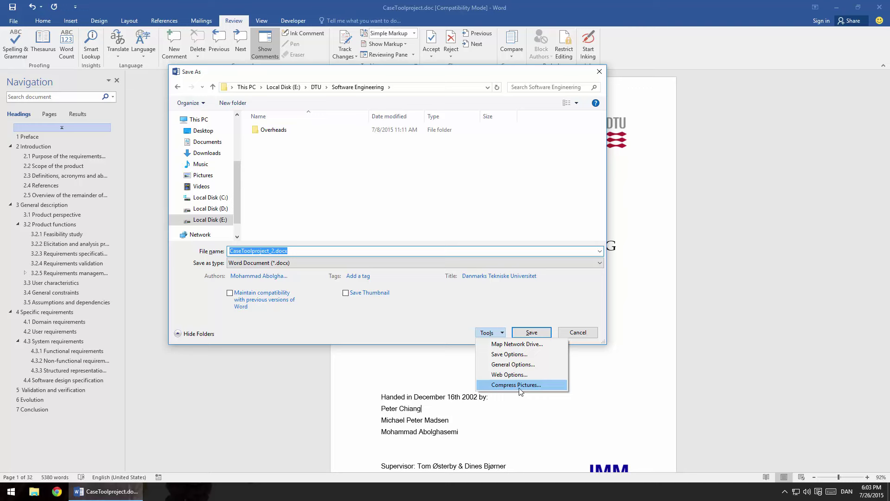
click(436, 335)
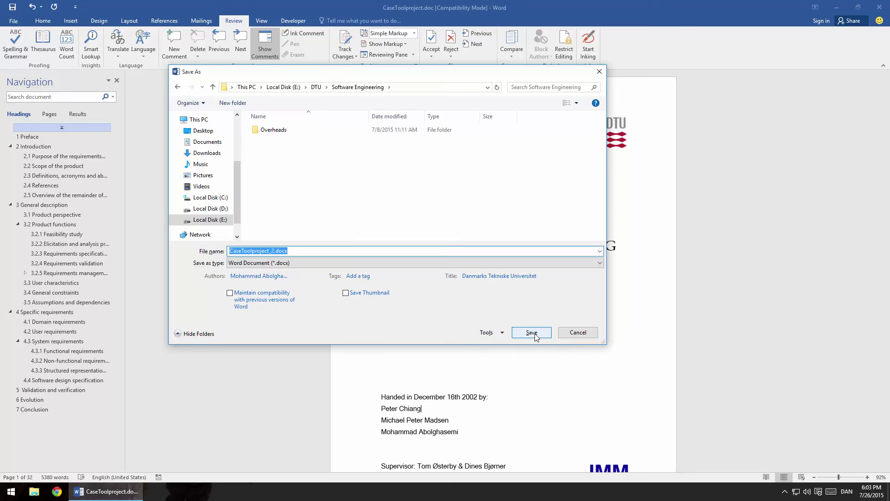
click(575, 332)
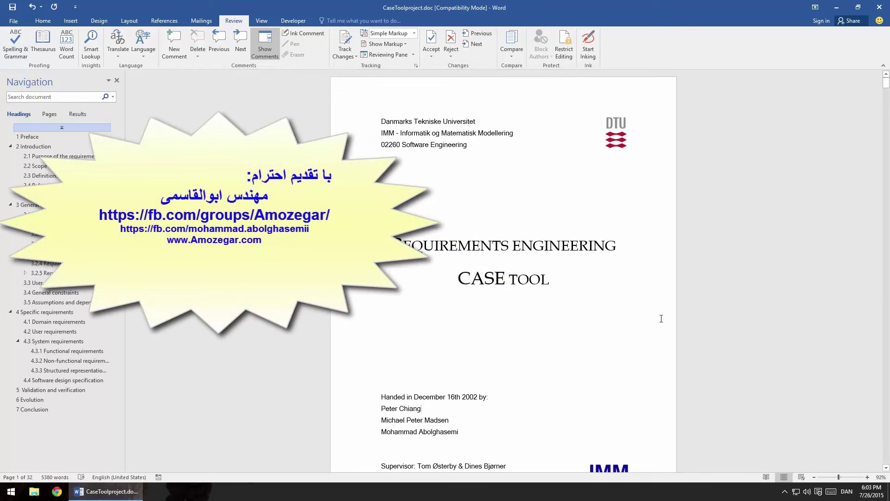